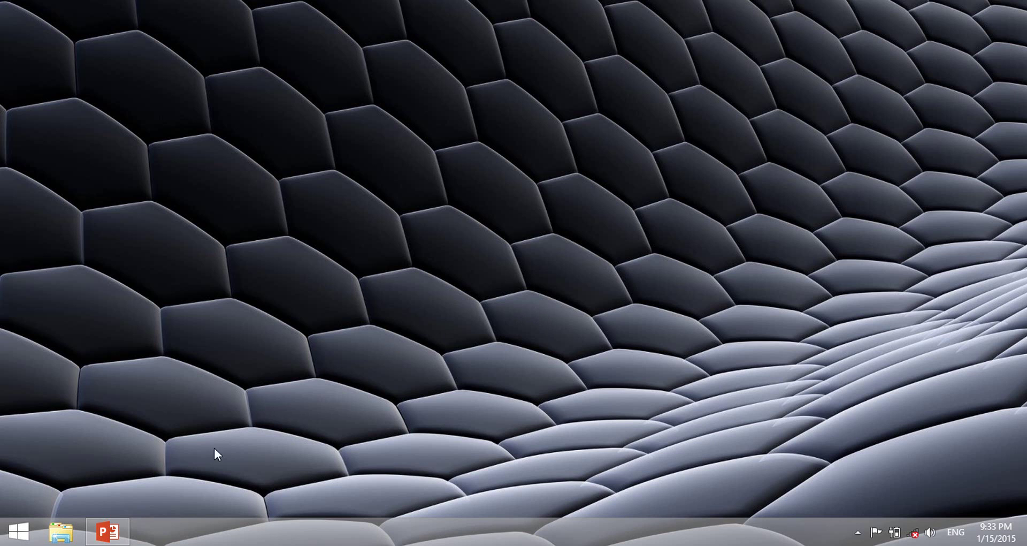
Type the title 'This is the text to run in line and repeat' on slide 1.
{"action": "left_click", "coordinate": [124, 537]}
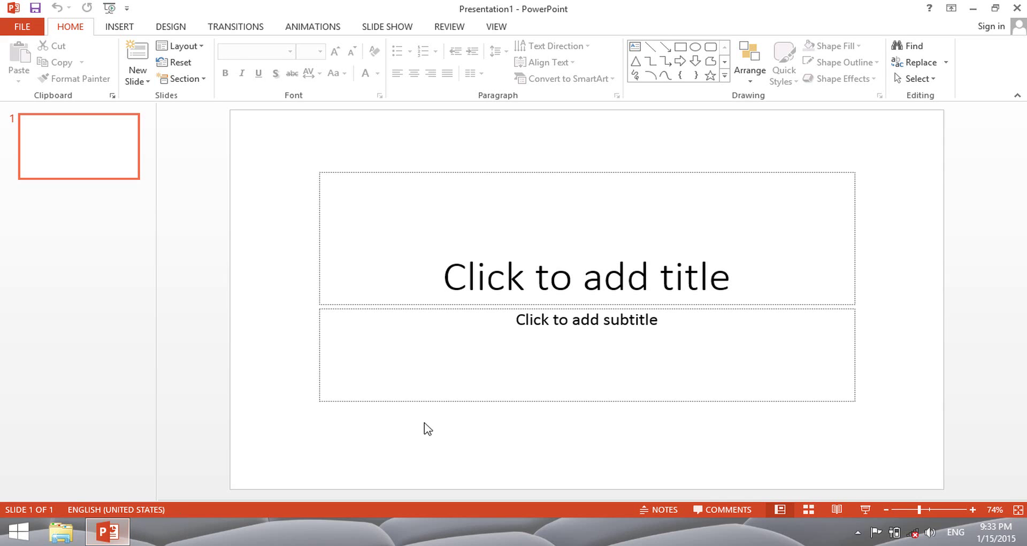
{"action": "type", "text": "this "}
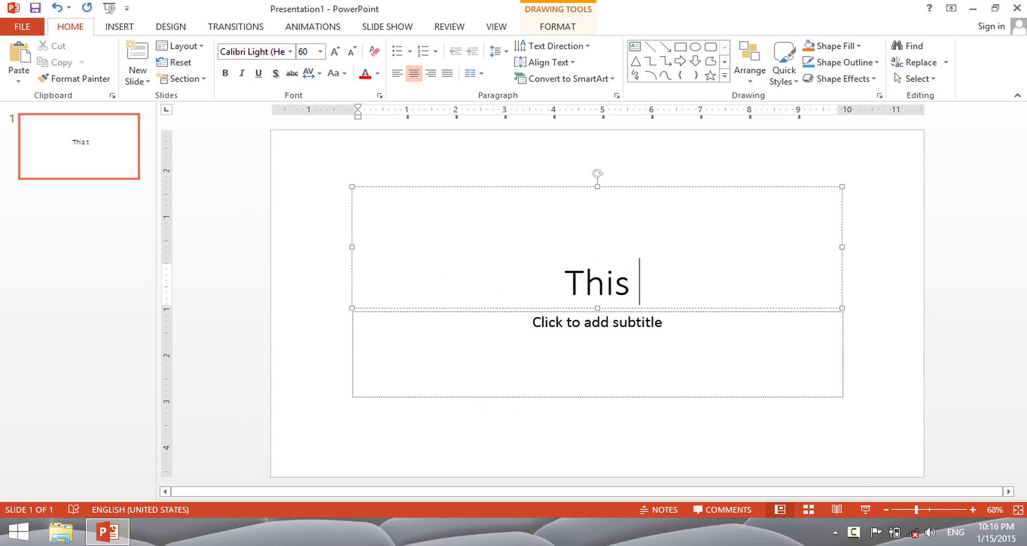
{"action": "type", "text": "is the text "}
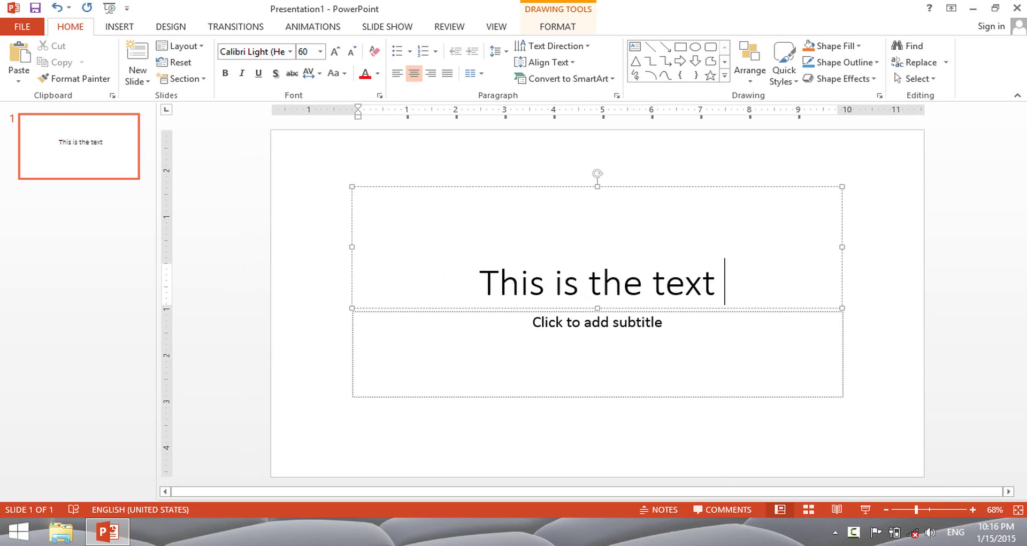
{"action": "type", "text": "to ru"}
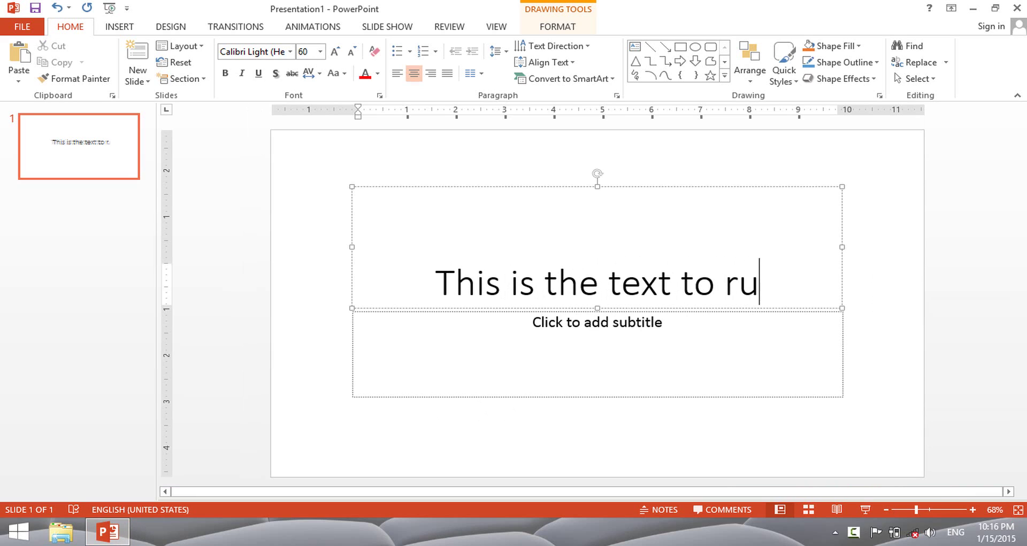
{"action": "type", "text": "n in line a"}
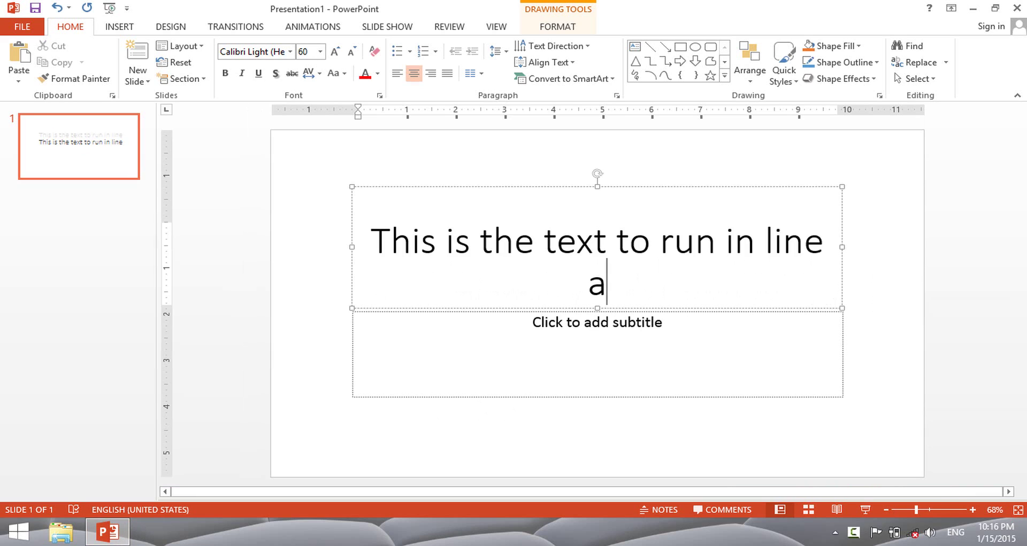
{"action": "type", "text": "nd repe"}
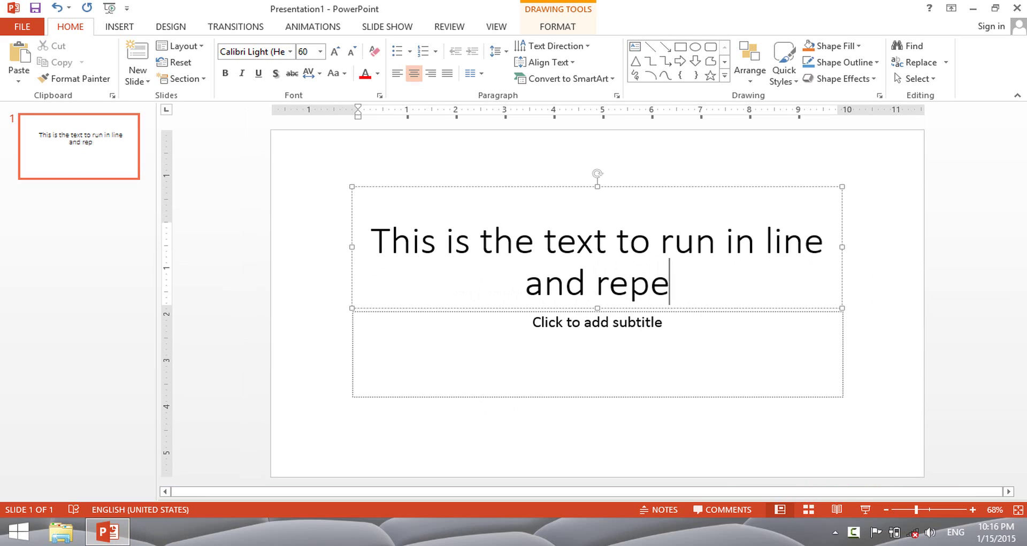
{"action": "type", "text": "at"}
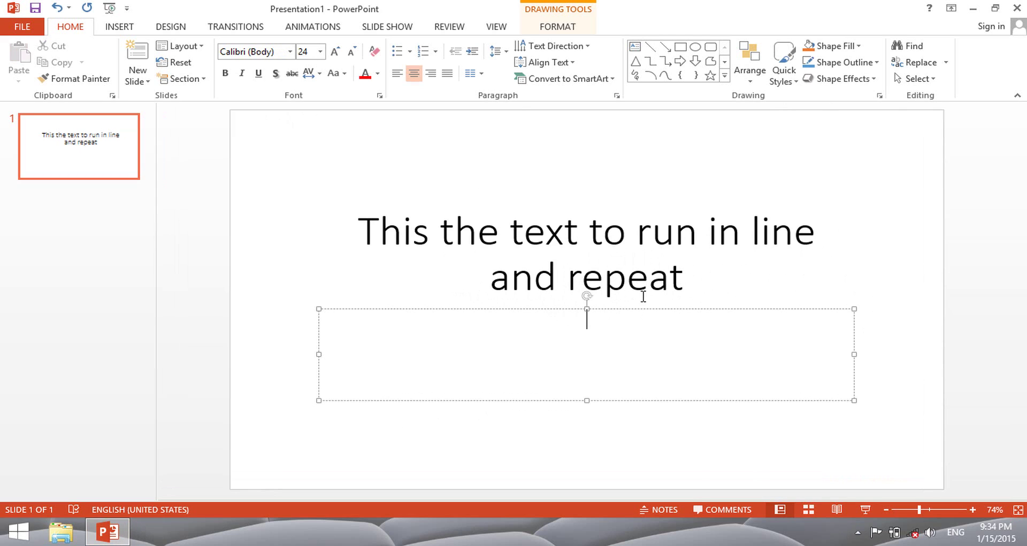
Widen the title box on both sides so the title fits on one line.
{"action": "left_click", "coordinate": [649, 278]}
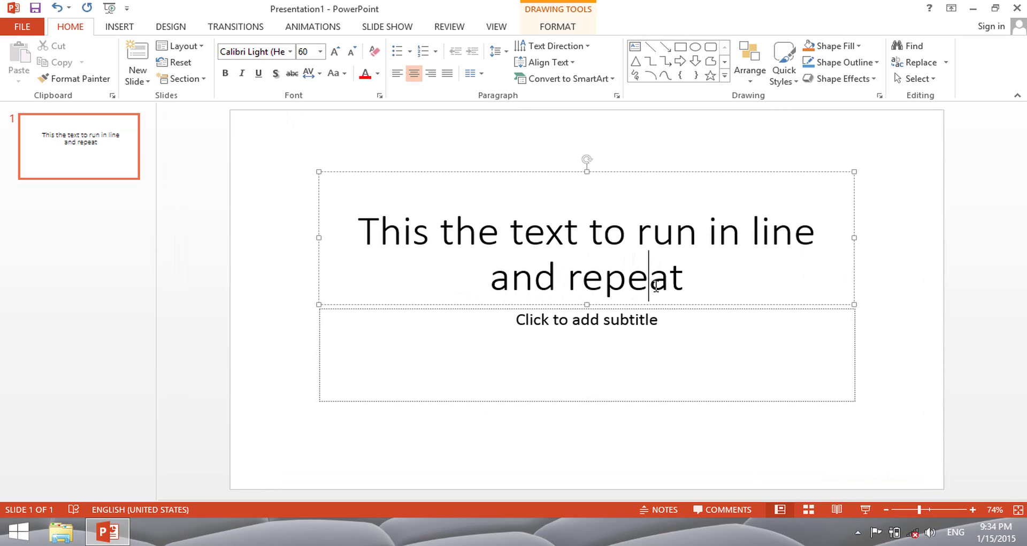
{"action": "left_click", "coordinate": [661, 332]}
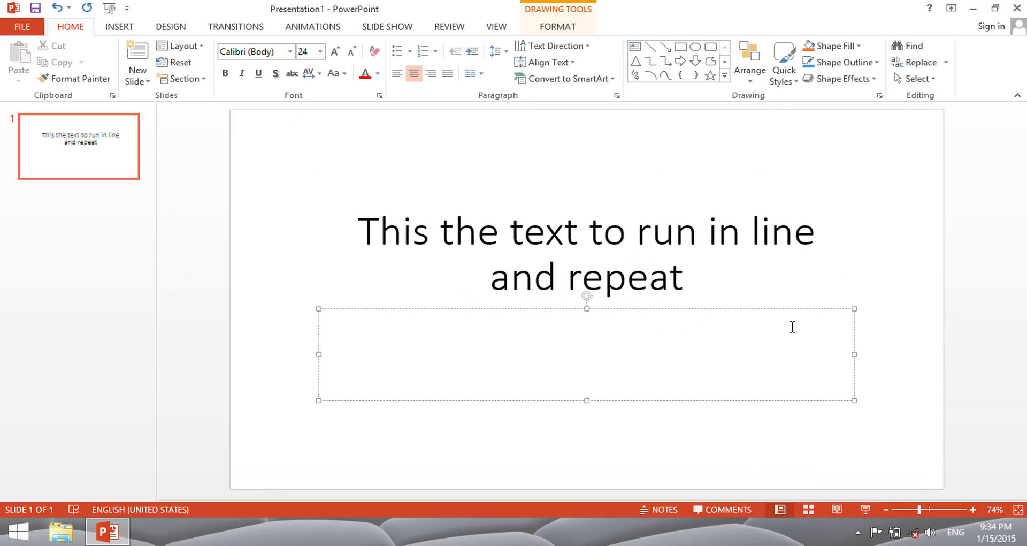
{"action": "left_click", "coordinate": [694, 293]}
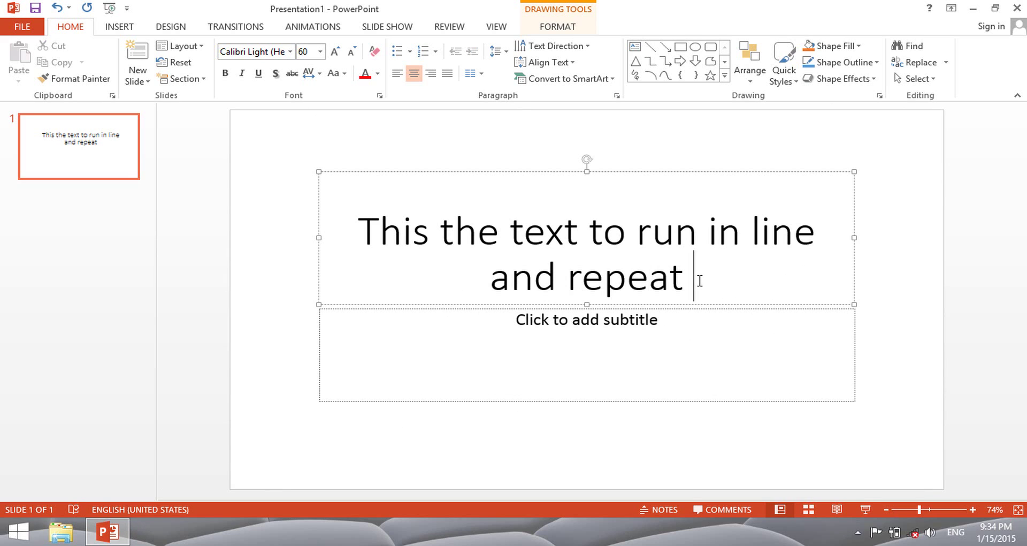
{"action": "left_click_drag", "start_coordinate": [855, 237], "coordinate": [944, 243]}
{"action": "left_click_drag", "start_coordinate": [319, 238], "coordinate": [258, 238]}
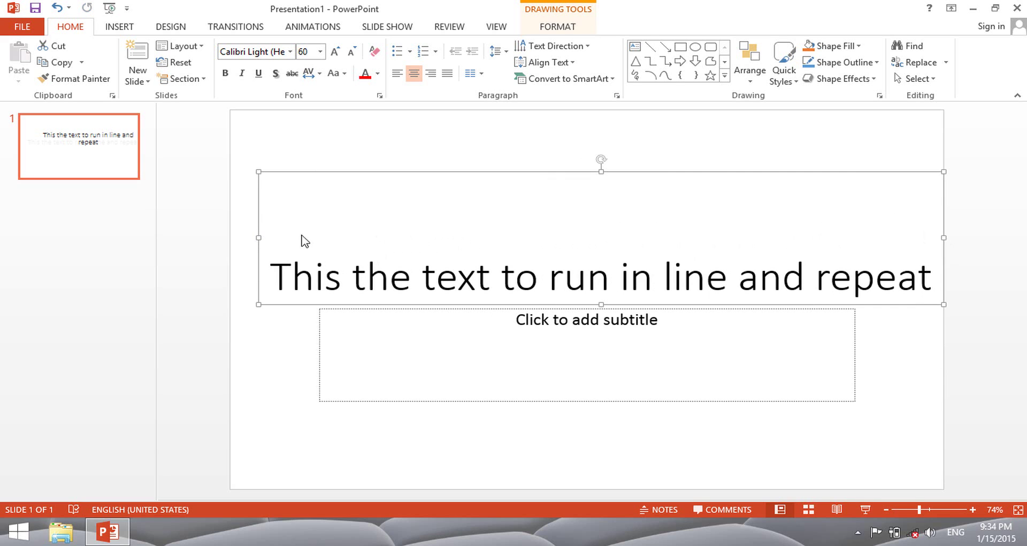
Select the whole title sentence and set its font size to 48 pt.
{"action": "left_click", "coordinate": [586, 291]}
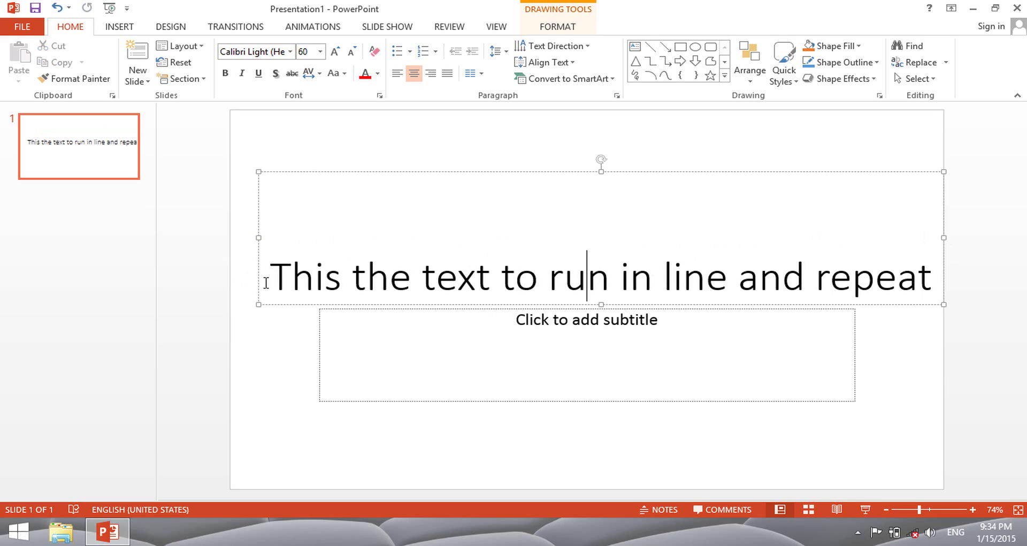
{"action": "left_click_drag", "start_coordinate": [266, 283], "coordinate": [904, 279]}
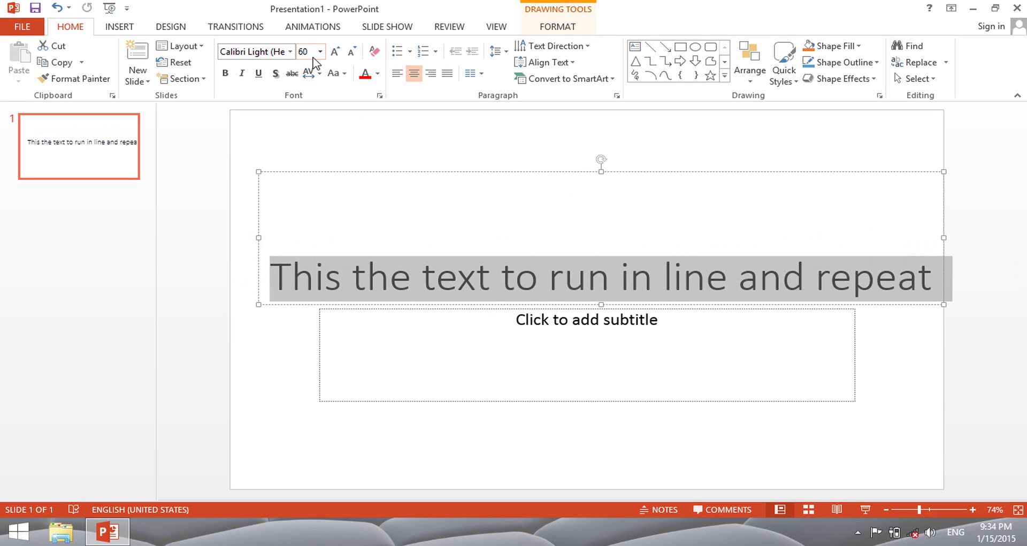
{"action": "left_click", "coordinate": [334, 52]}
{"action": "left_click", "coordinate": [335, 51]}
{"action": "left_click", "coordinate": [335, 51]}
{"action": "left_click", "coordinate": [334, 52]}
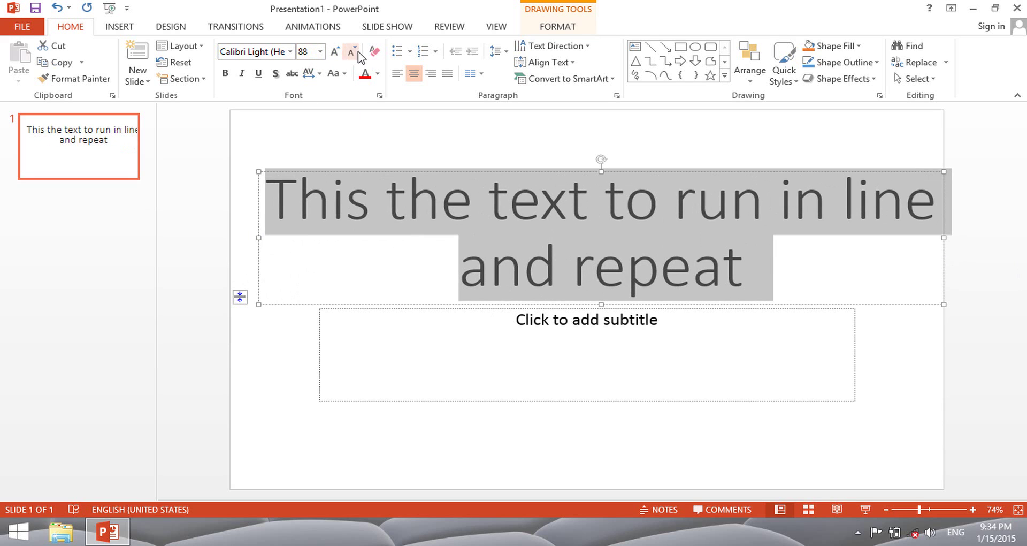
{"action": "left_click", "coordinate": [353, 53]}
{"action": "left_click", "coordinate": [353, 52]}
{"action": "left_click", "coordinate": [352, 52]}
{"action": "left_click", "coordinate": [353, 52]}
{"action": "left_click", "coordinate": [353, 52]}
{"action": "left_click", "coordinate": [353, 53]}
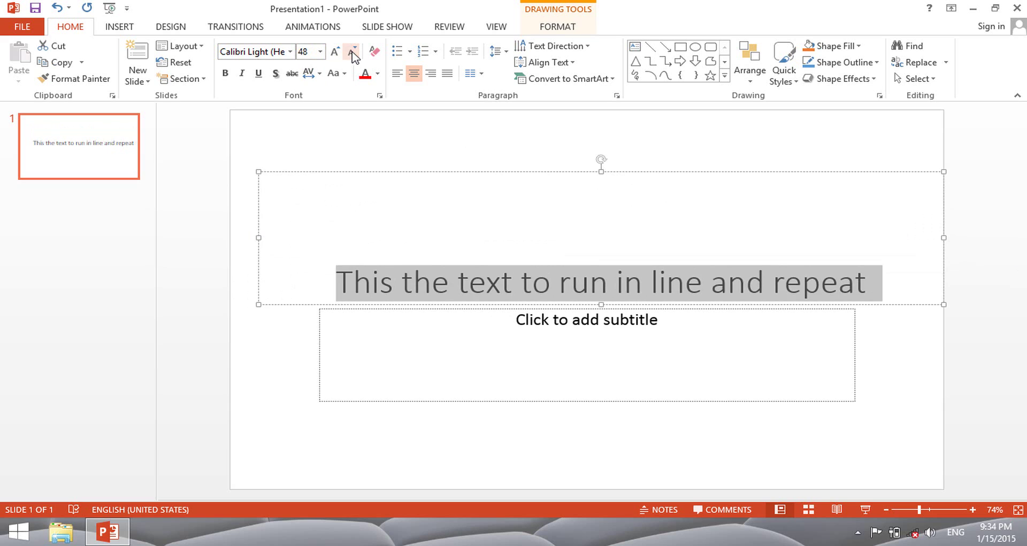
Cut the empty subtitle placeholder from slide 1, leaving only the title.
{"action": "left_click", "coordinate": [318, 328]}
{"action": "right_click", "coordinate": [319, 329]}
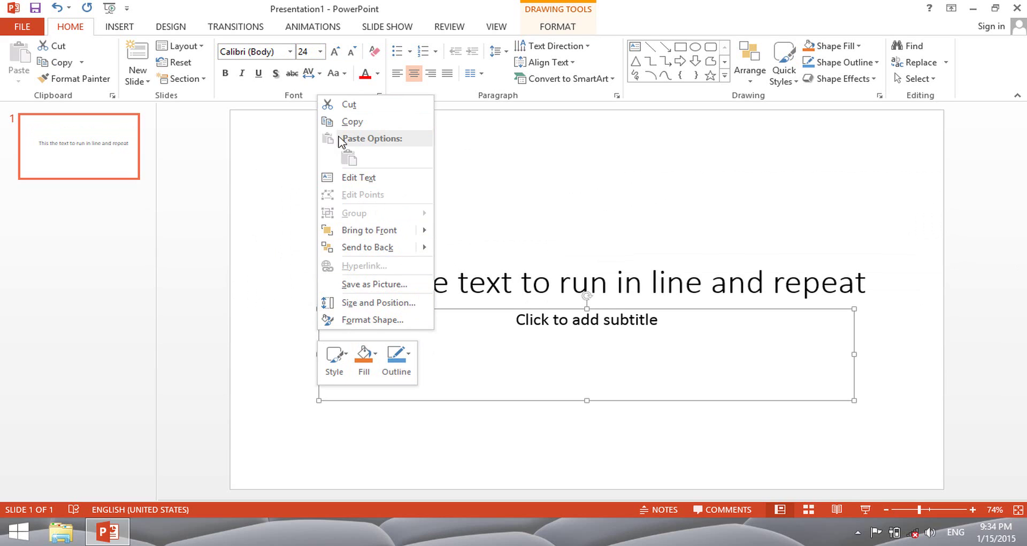
{"action": "left_click", "coordinate": [348, 104]}
{"action": "left_click", "coordinate": [503, 284]}
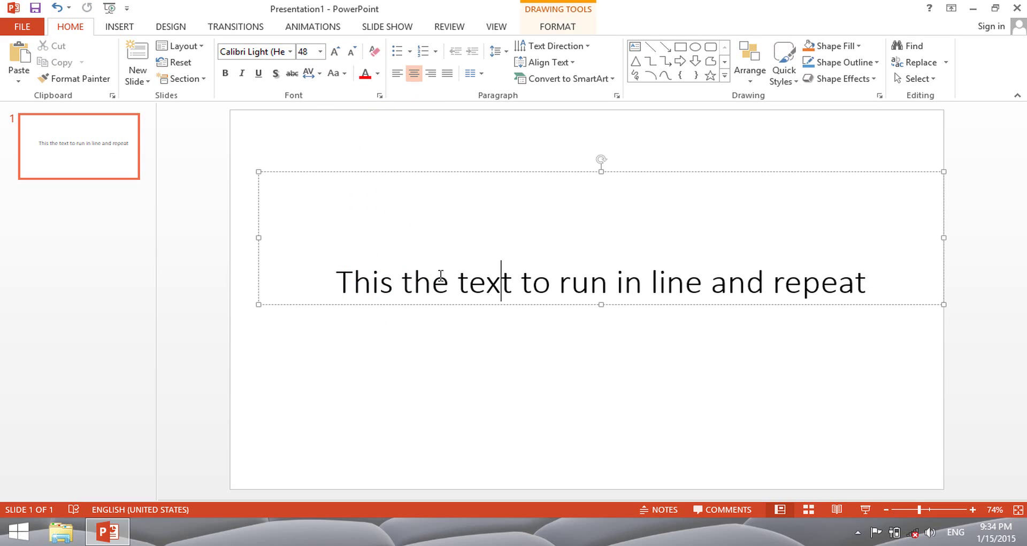
Drag the title box almost entirely past the slide's right edge.
{"action": "mouse_move", "coordinate": [599, 173]}
{"action": "left_mouse_down"}
{"action": "mouse_move", "coordinate": [524, 251]}
{"action": "mouse_move", "coordinate": [744, 250]}
{"action": "left_mouse_up"}
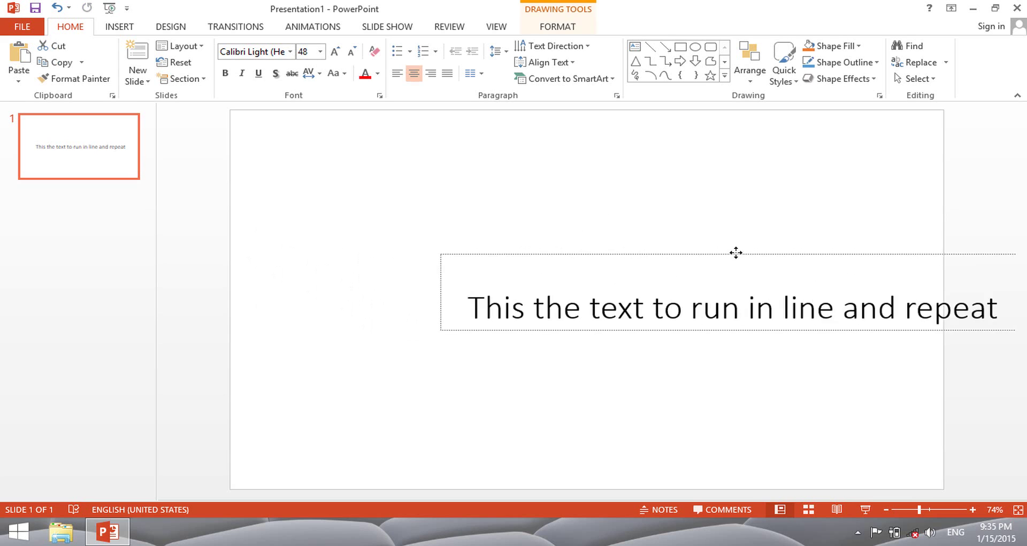
{"action": "left_click_drag", "start_coordinate": [502, 248], "coordinate": [853, 231]}
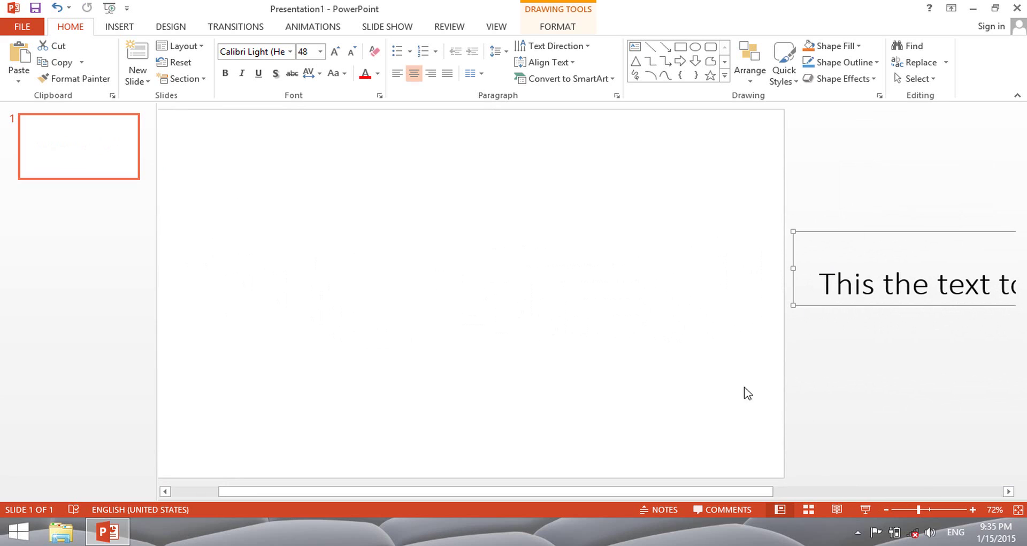
{"action": "left_click_drag", "start_coordinate": [694, 490], "coordinate": [754, 491]}
{"action": "left_click", "coordinate": [774, 240]}
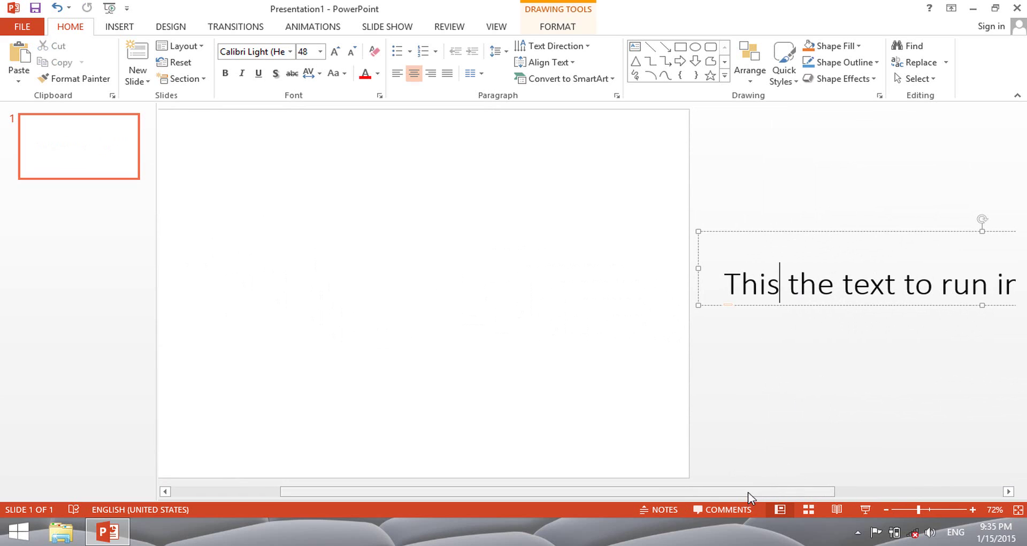
{"action": "left_click_drag", "start_coordinate": [747, 491], "coordinate": [916, 491]}
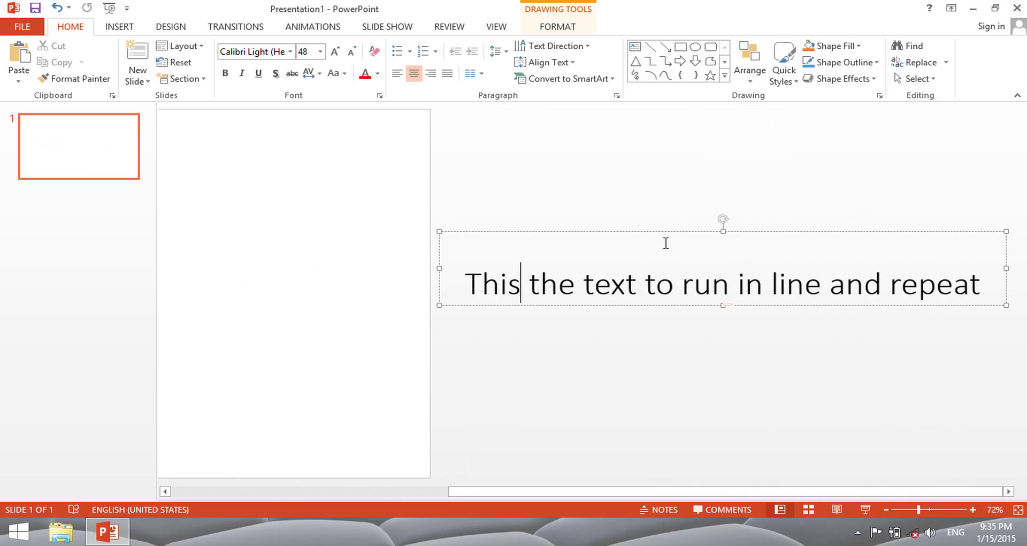
Apply the Lines motion path animation to the off-slide title box.
{"action": "left_click", "coordinate": [300, 31]}
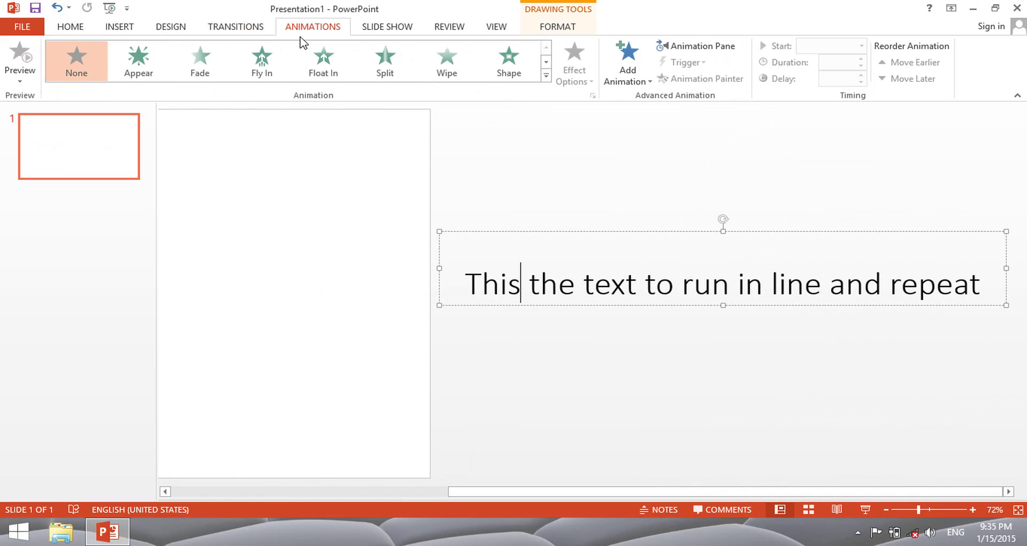
{"action": "left_click", "coordinate": [546, 63]}
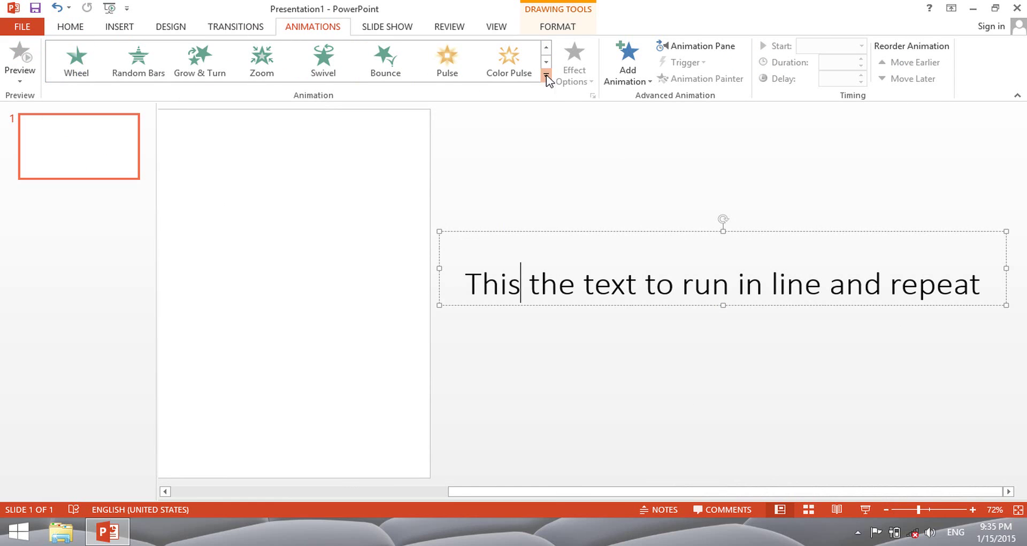
{"action": "left_click", "coordinate": [546, 75]}
{"action": "scroll", "coordinate": [524, 161], "scroll_direction": "down", "scroll_amount": 1}
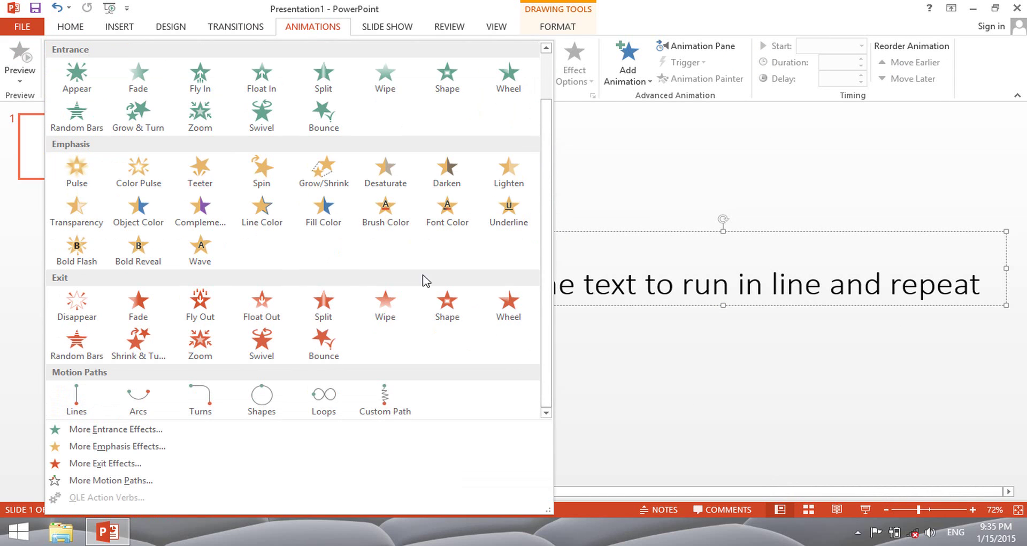
{"action": "left_click", "coordinate": [79, 409]}
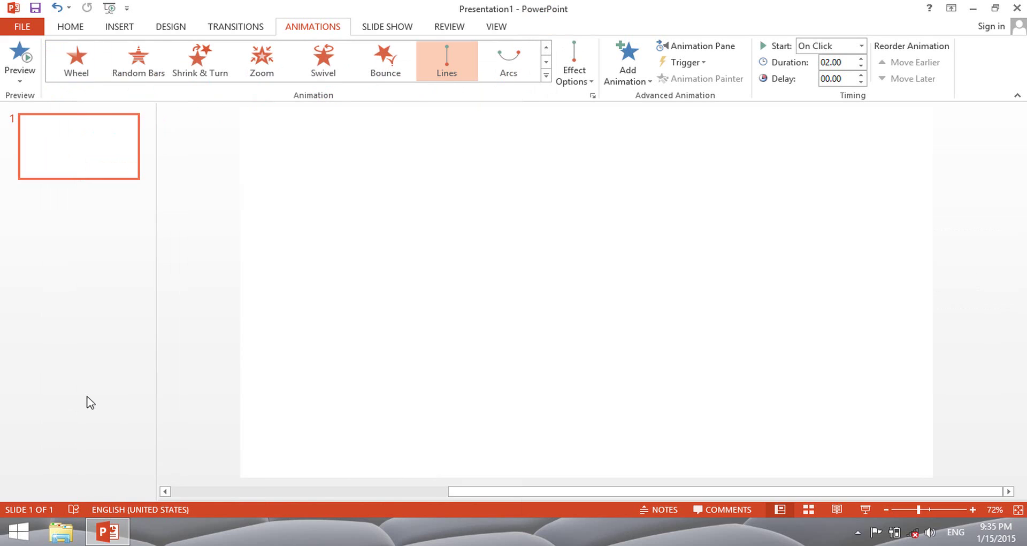
Drag the Lines path's end point left until it extends beyond the slide's left edge.
{"action": "left_click_drag", "start_coordinate": [516, 490], "coordinate": [825, 488]}
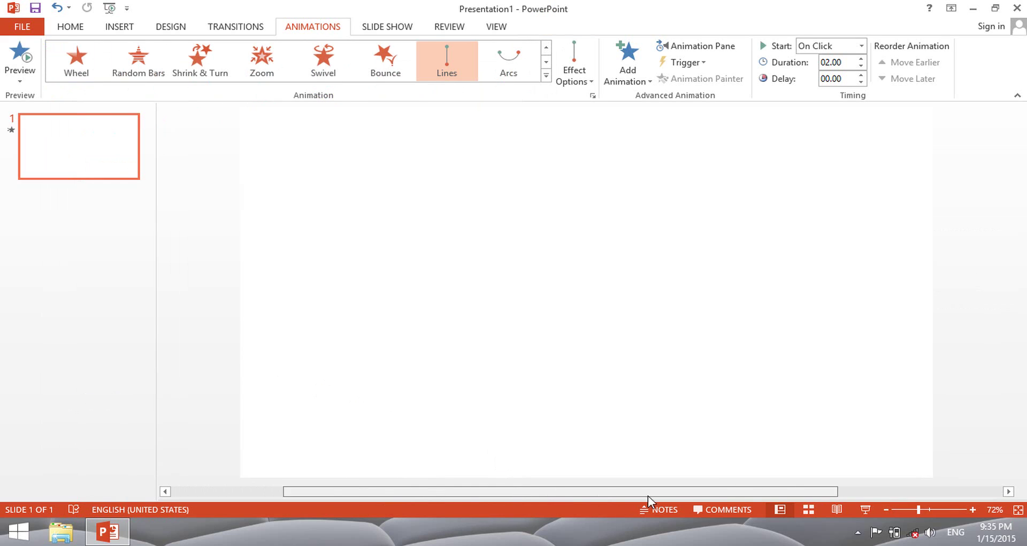
{"action": "left_click", "coordinate": [864, 395]}
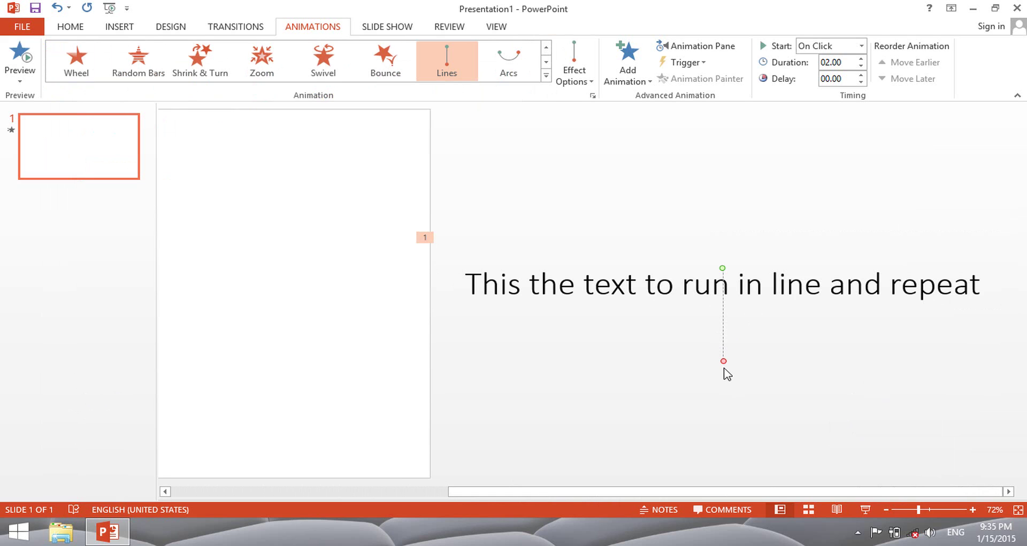
{"action": "mouse_move", "coordinate": [721, 360]}
{"action": "left_mouse_down"}
{"action": "mouse_move", "coordinate": [133, 258]}
{"action": "mouse_move", "coordinate": [175, 269]}
{"action": "left_mouse_up"}
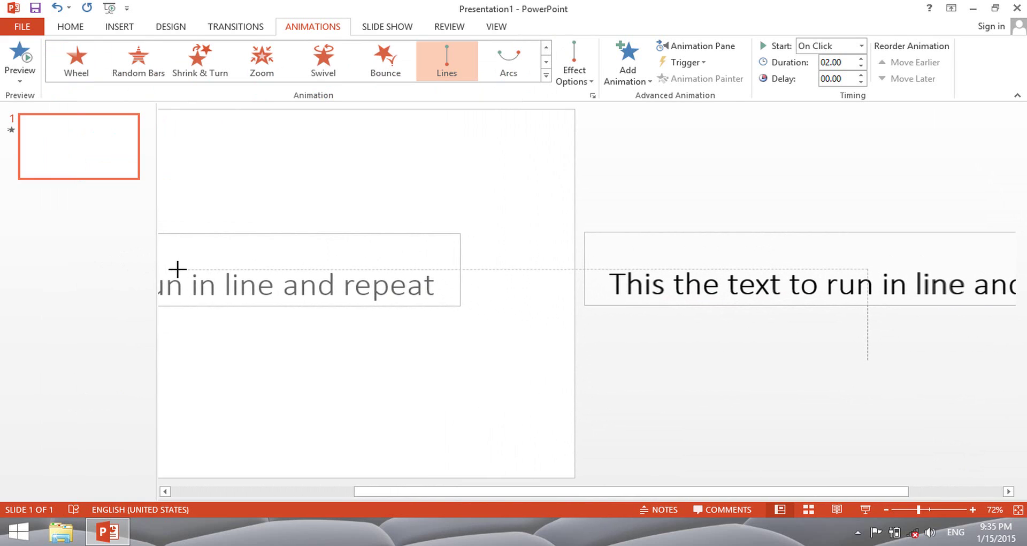
{"action": "left_click_drag", "start_coordinate": [175, 269], "coordinate": [175, 266]}
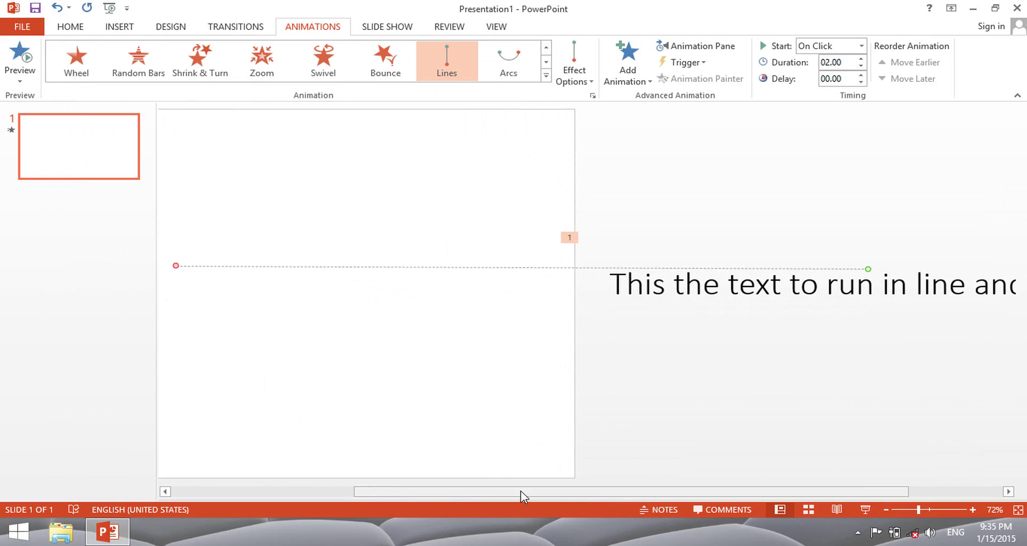
{"action": "left_click_drag", "start_coordinate": [521, 490], "coordinate": [337, 488]}
{"action": "left_click_drag", "start_coordinate": [458, 267], "coordinate": [158, 277]}
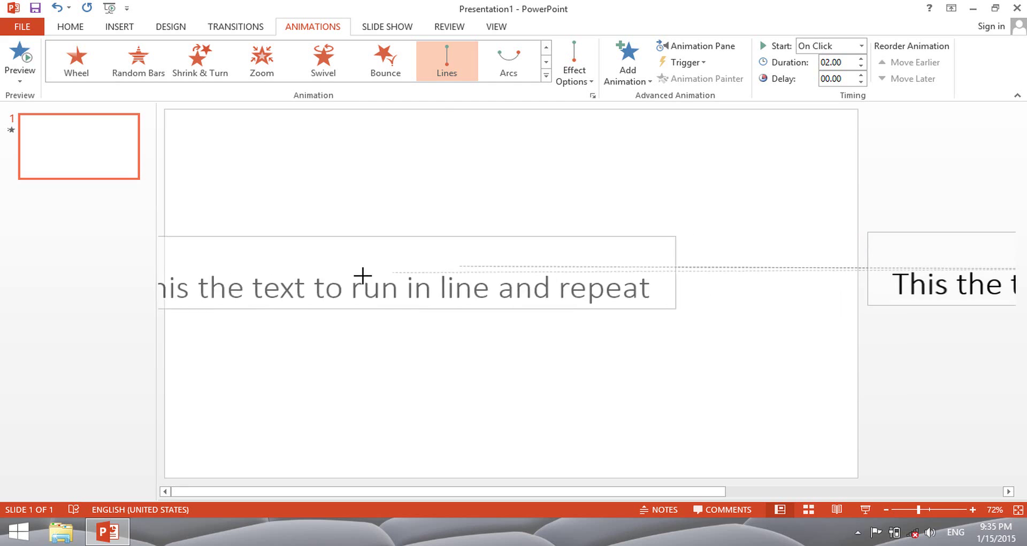
{"action": "mouse_move", "coordinate": [299, 490]}
{"action": "left_mouse_down"}
{"action": "mouse_move", "coordinate": [545, 491]}
{"action": "mouse_move", "coordinate": [203, 491]}
{"action": "left_mouse_up"}
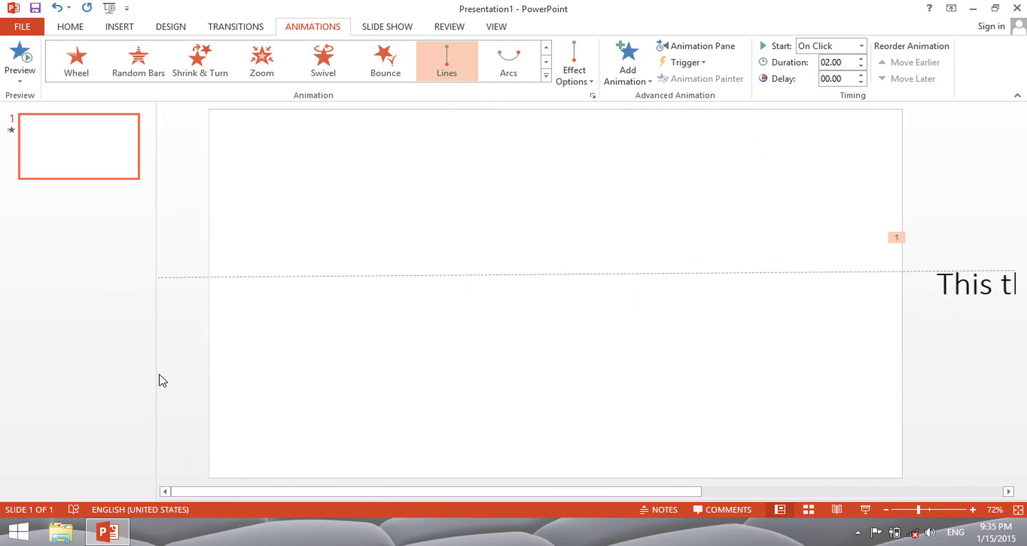
{"action": "left_click_drag", "start_coordinate": [169, 279], "coordinate": [4, 271]}
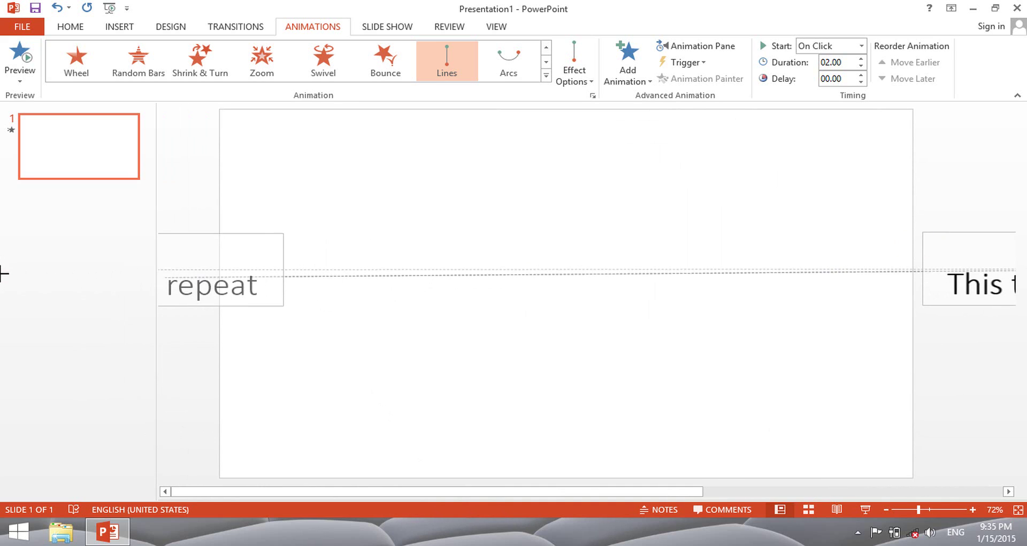
{"action": "left_click_drag", "start_coordinate": [287, 491], "coordinate": [199, 491]}
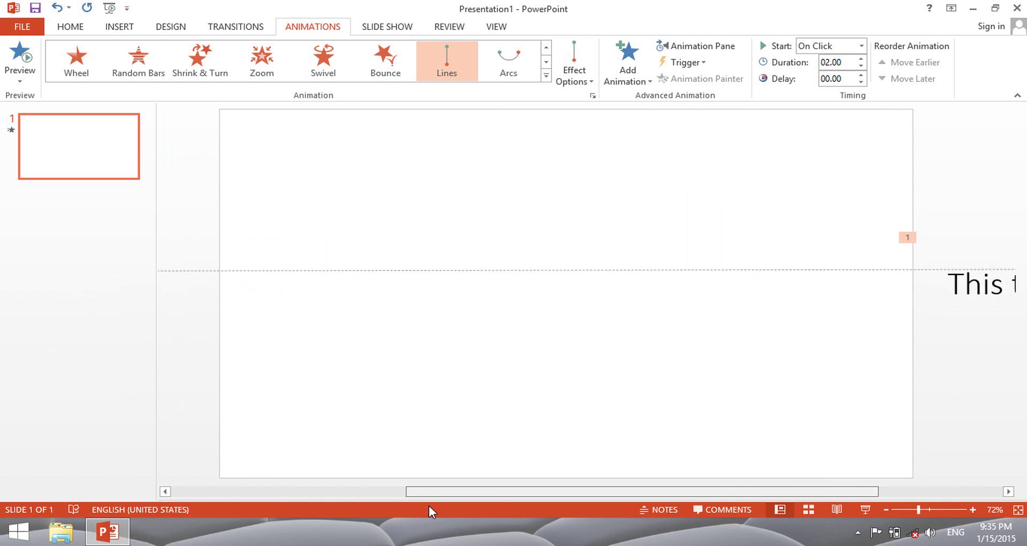
{"action": "left_click_drag", "start_coordinate": [155, 271], "coordinate": [93, 262]}
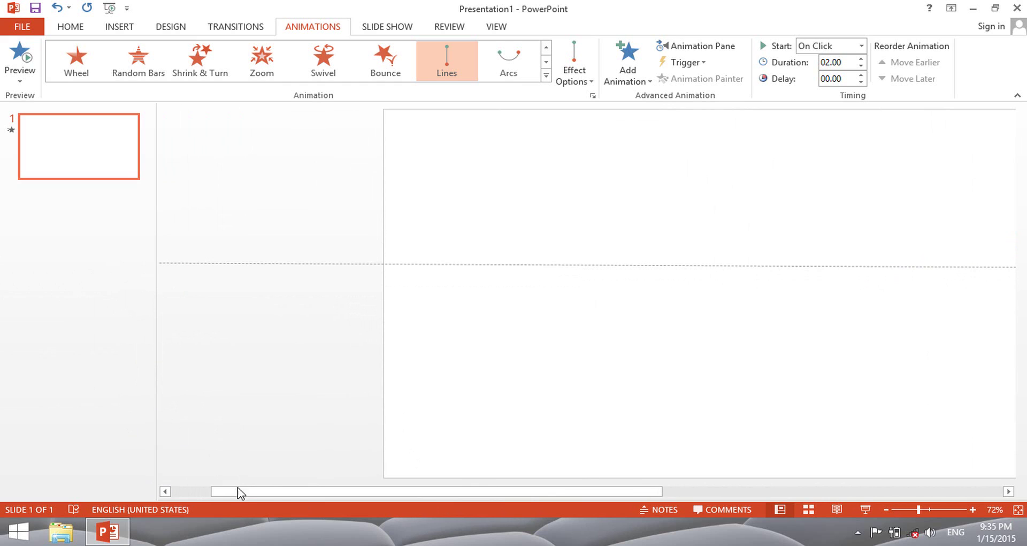
{"action": "left_click_drag", "start_coordinate": [231, 491], "coordinate": [210, 492]}
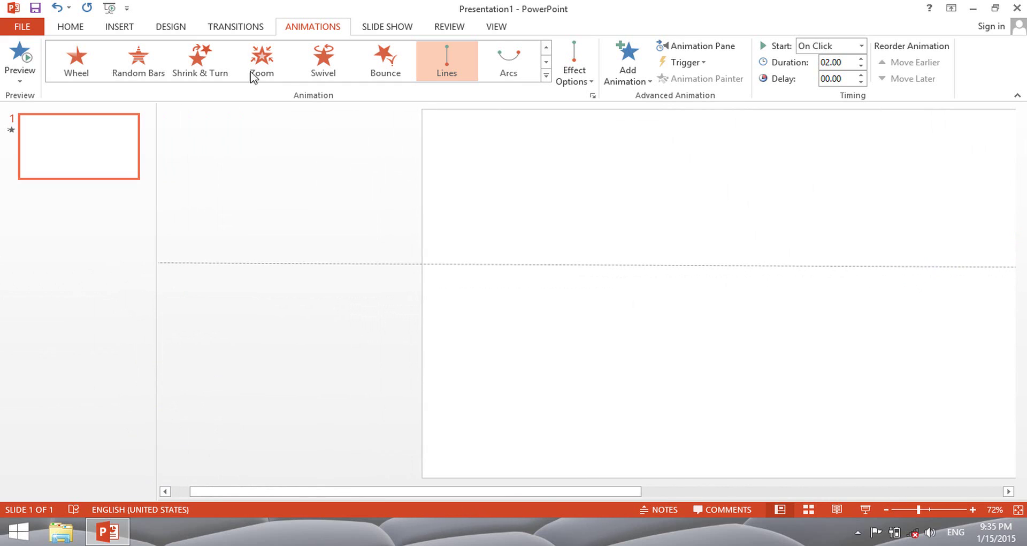
{"action": "left_click", "coordinate": [180, 30]}
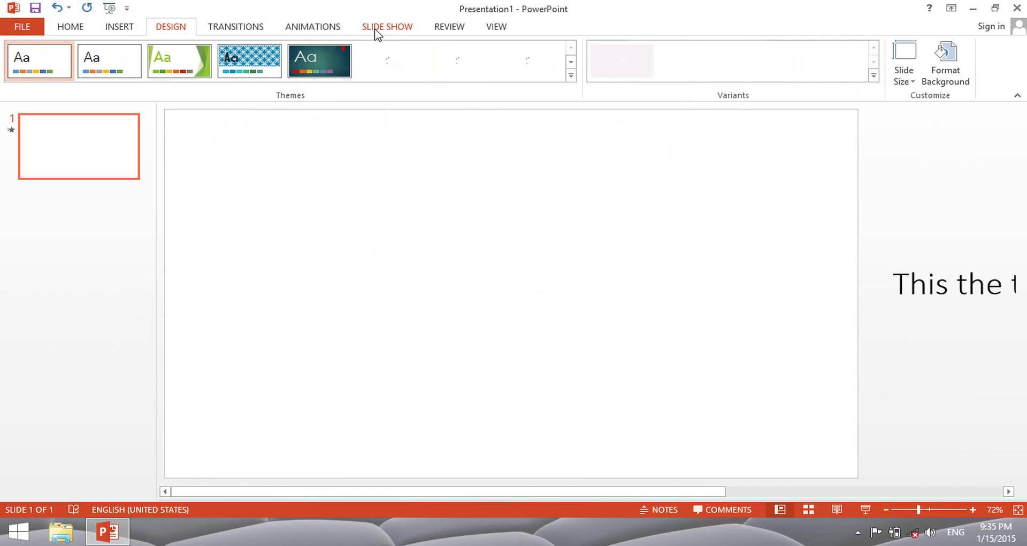
Turn on the rulers, then run the slide show to preview the text's motion.
{"action": "left_click", "coordinate": [452, 30]}
{"action": "left_click", "coordinate": [497, 27]}
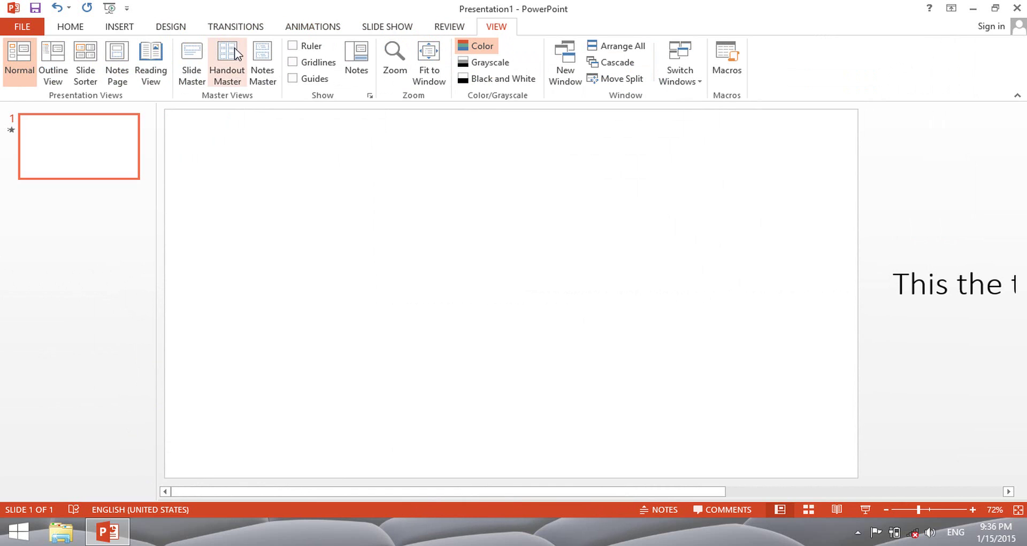
{"action": "left_click", "coordinate": [292, 46]}
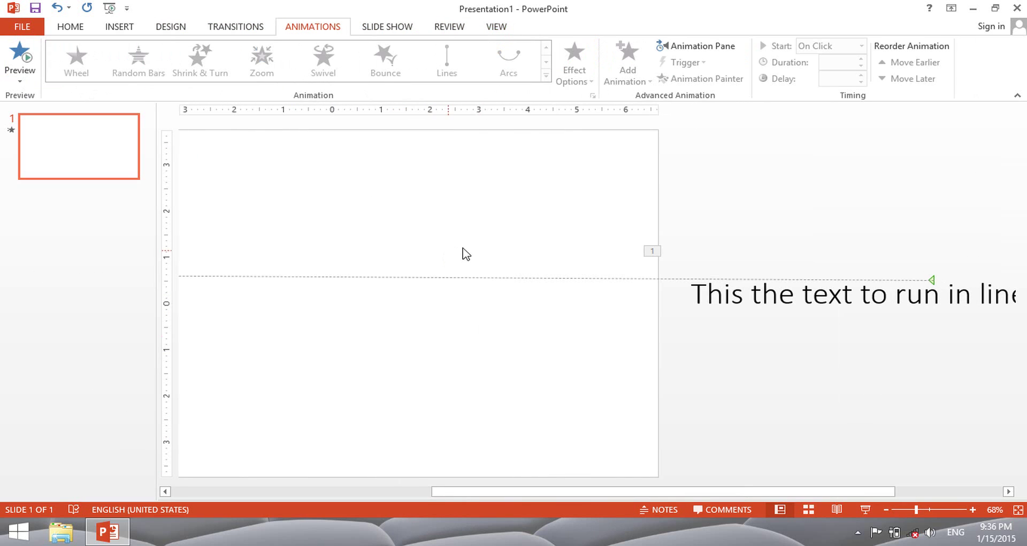
{"action": "left_click", "coordinate": [865, 510]}
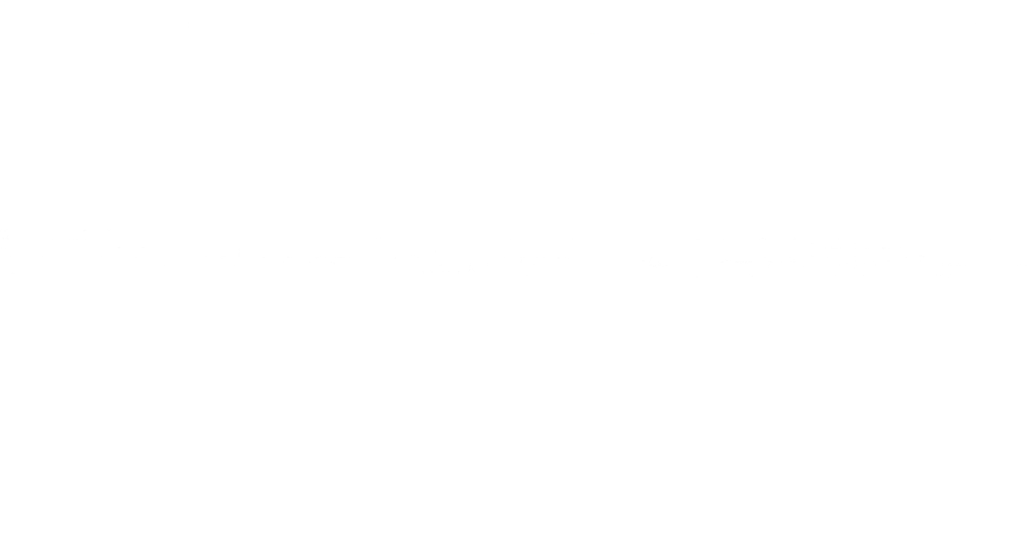
{"action": "key", "text": "Escape"}
Set the Lines animation duration to 10.00 seconds and replay the slide show to check it.
{"action": "left_click", "coordinate": [828, 307]}
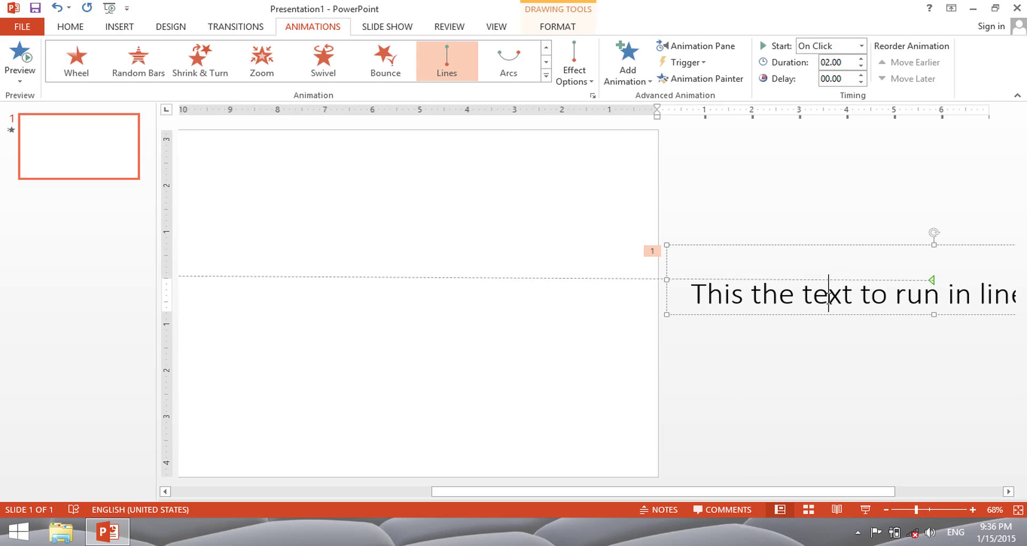
{"action": "left_click", "coordinate": [859, 59]}
{"action": "left_click", "coordinate": [860, 60]}
{"action": "left_click", "coordinate": [860, 60]}
{"action": "left_click", "coordinate": [860, 60]}
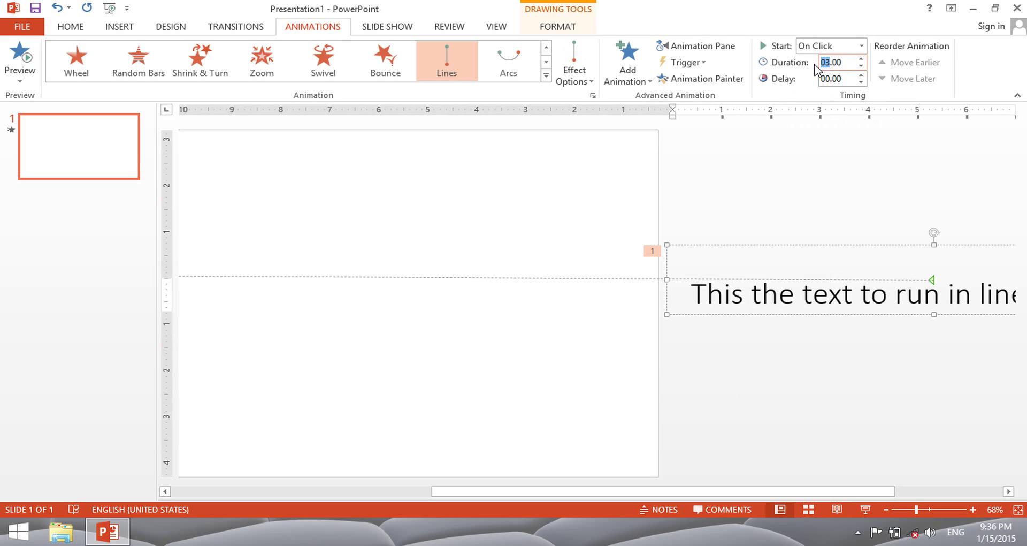
{"action": "left_click", "coordinate": [866, 510]}
{"action": "left_click", "coordinate": [865, 510]}
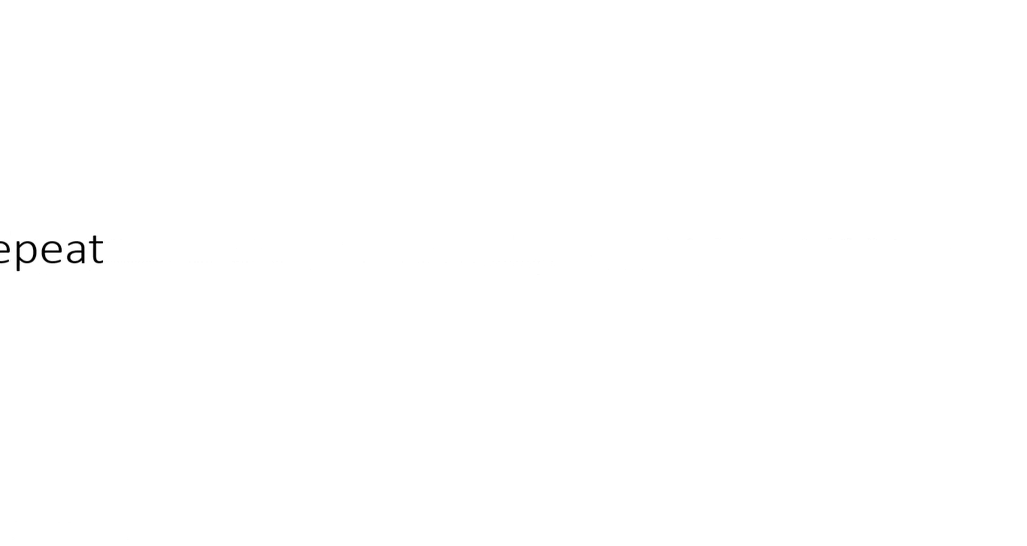
{"action": "key", "text": "Escape"}
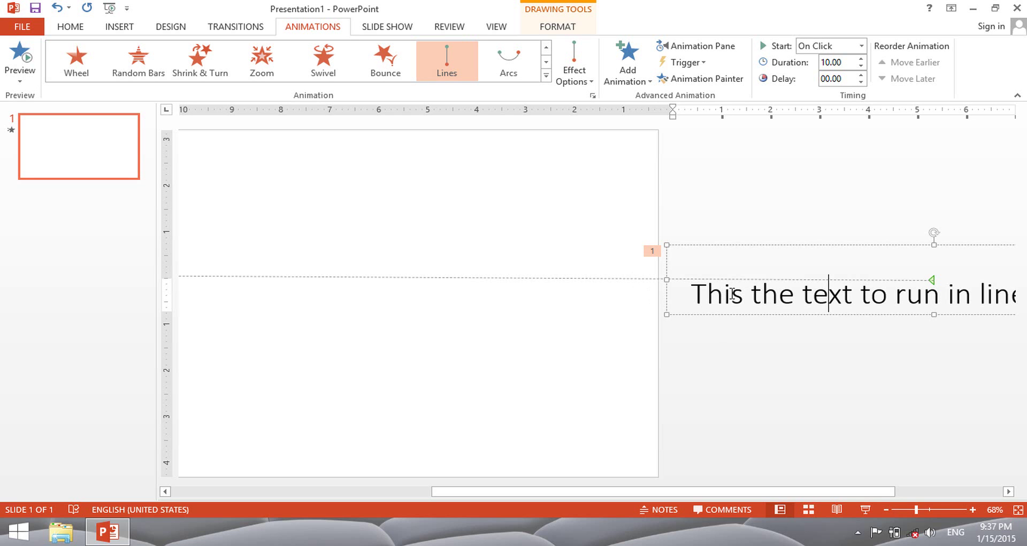
In the Lines effect options, set smooth start and smooth end to 4 seconds.
{"action": "left_click", "coordinate": [758, 246]}
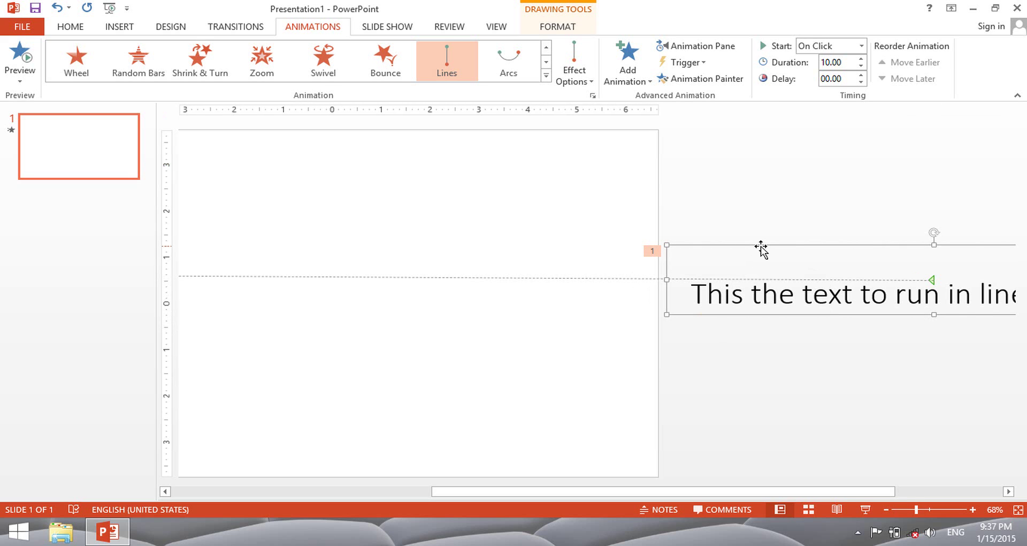
{"action": "left_click", "coordinate": [593, 95]}
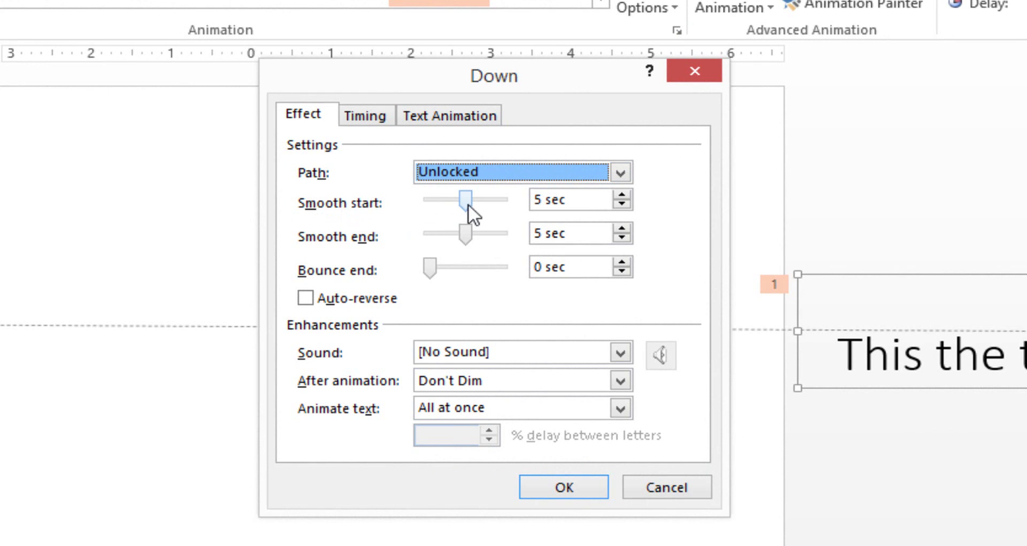
{"action": "left_click_drag", "start_coordinate": [467, 201], "coordinate": [429, 201]}
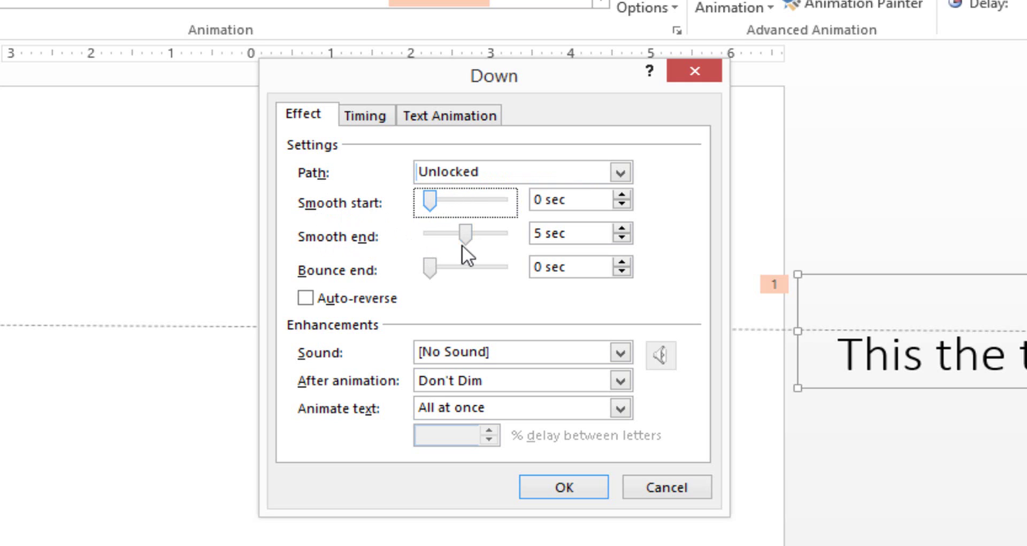
{"action": "left_click_drag", "start_coordinate": [464, 234], "coordinate": [416, 236]}
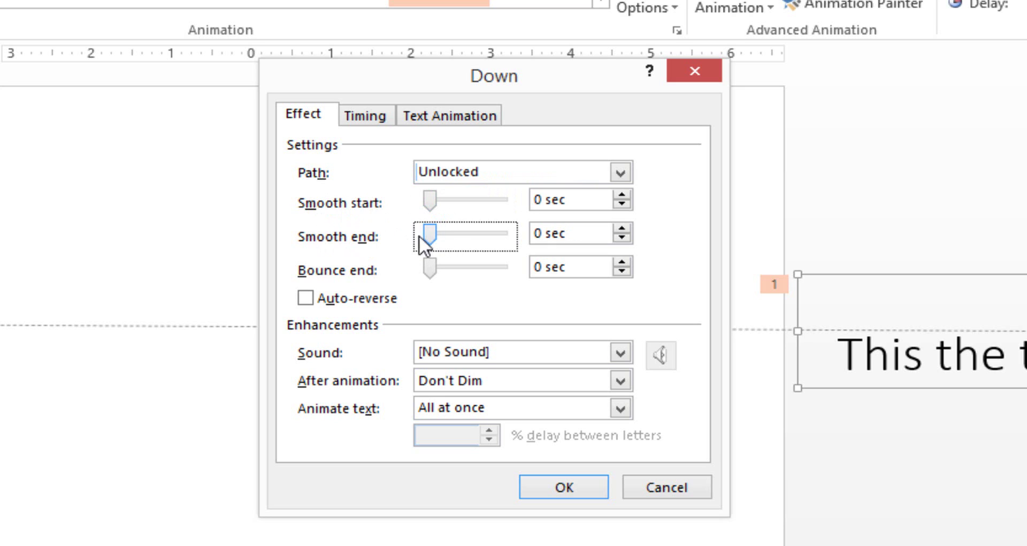
{"action": "left_click_drag", "start_coordinate": [430, 234], "coordinate": [464, 235]}
{"action": "left_click", "coordinate": [444, 199]}
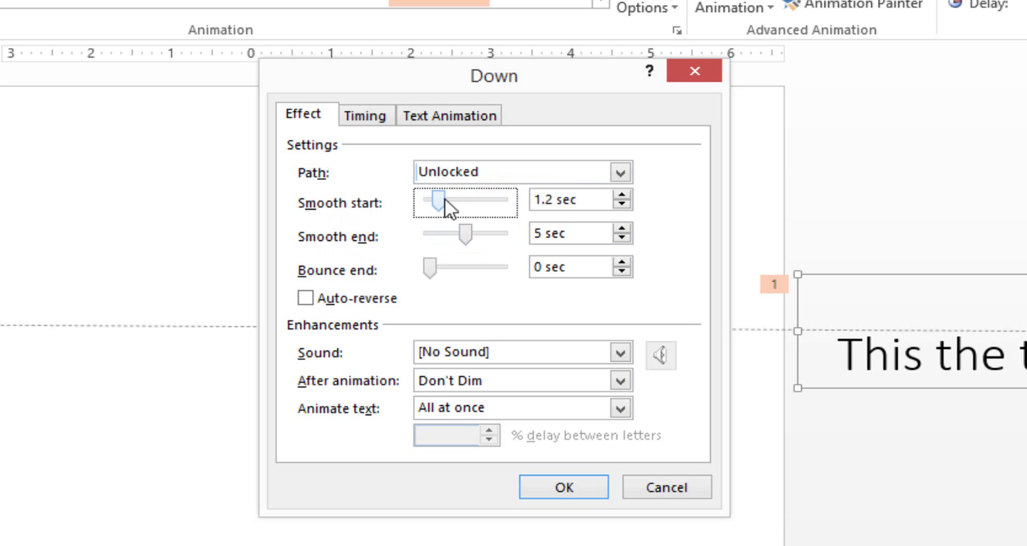
{"action": "left_click_drag", "start_coordinate": [467, 198], "coordinate": [461, 206]}
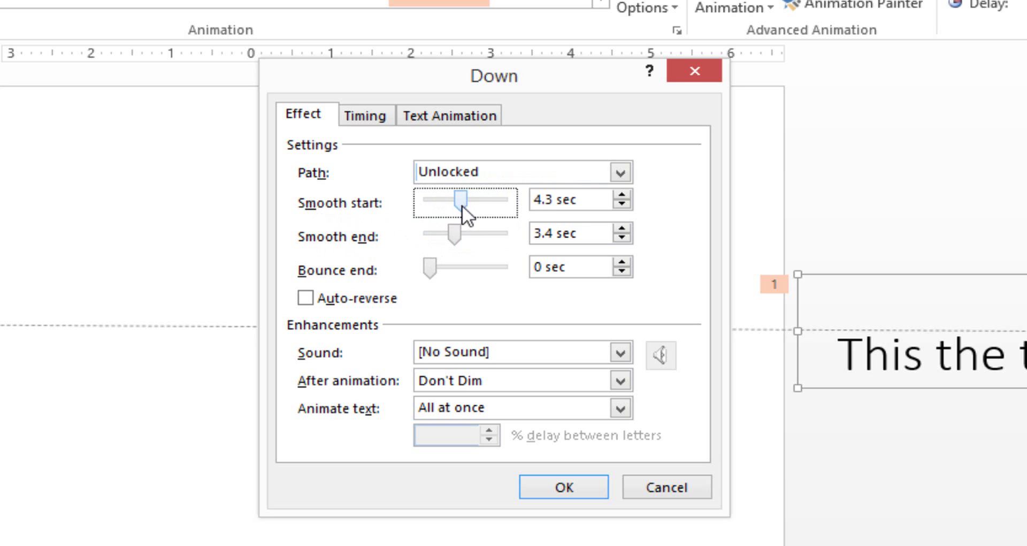
{"action": "left_click_drag", "start_coordinate": [456, 236], "coordinate": [462, 235]}
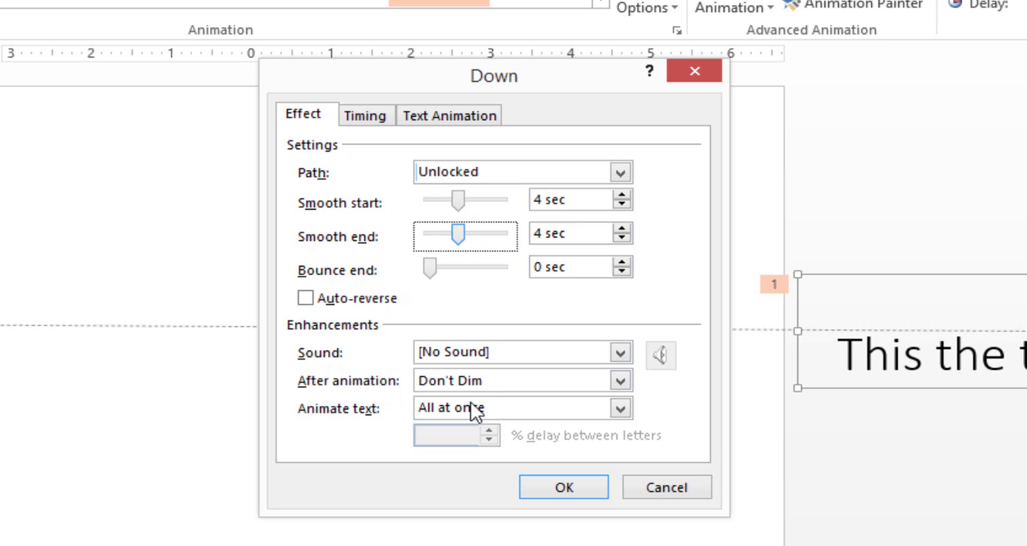
Set the animation to repeat Until End of Slide and confirm the dialog.
{"action": "left_click", "coordinate": [359, 120]}
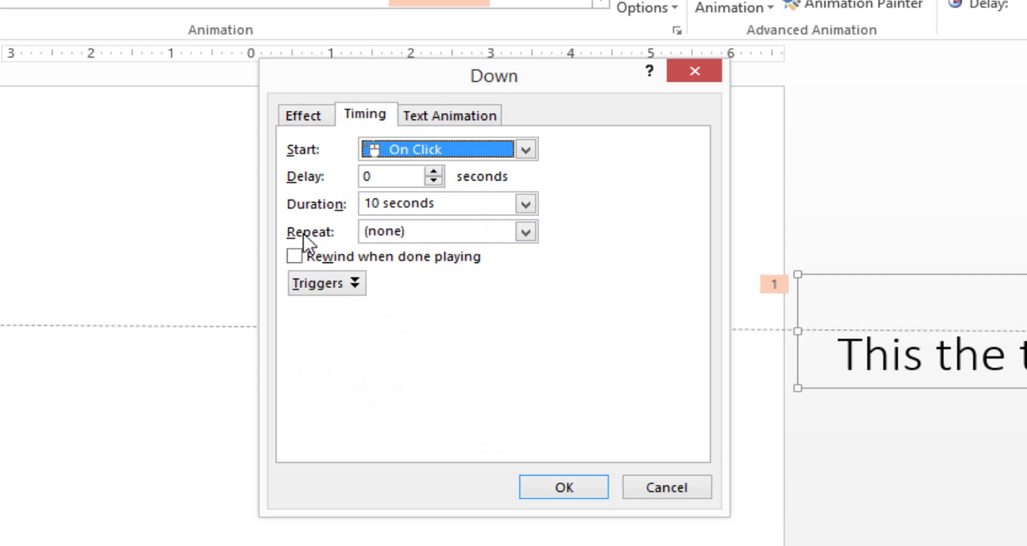
{"action": "left_click", "coordinate": [522, 231]}
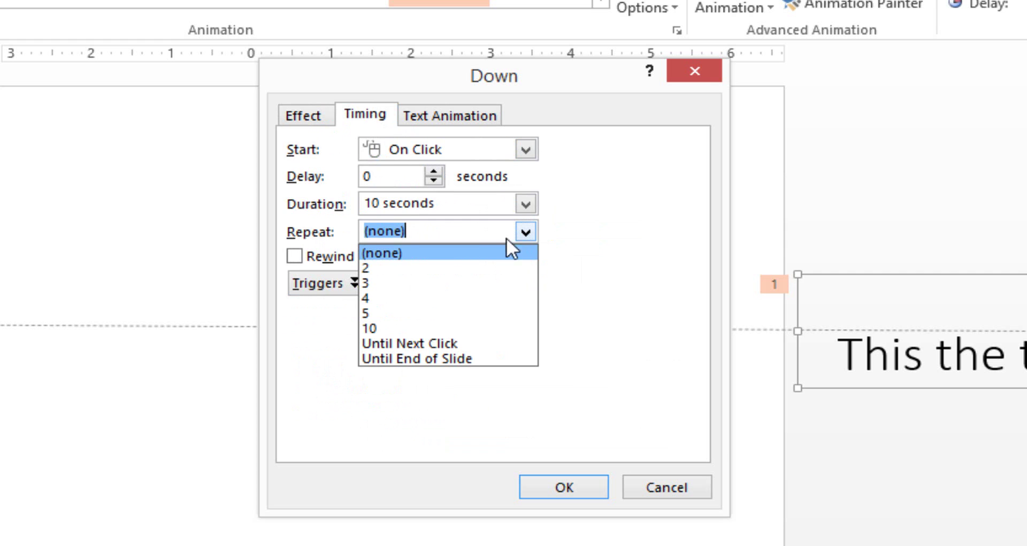
{"action": "left_click", "coordinate": [431, 362]}
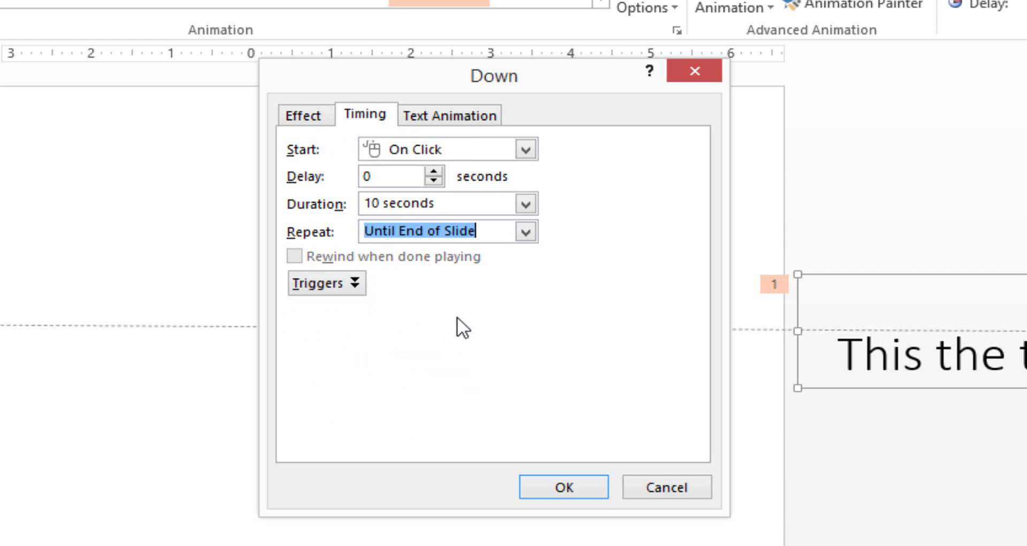
{"action": "left_click", "coordinate": [319, 129]}
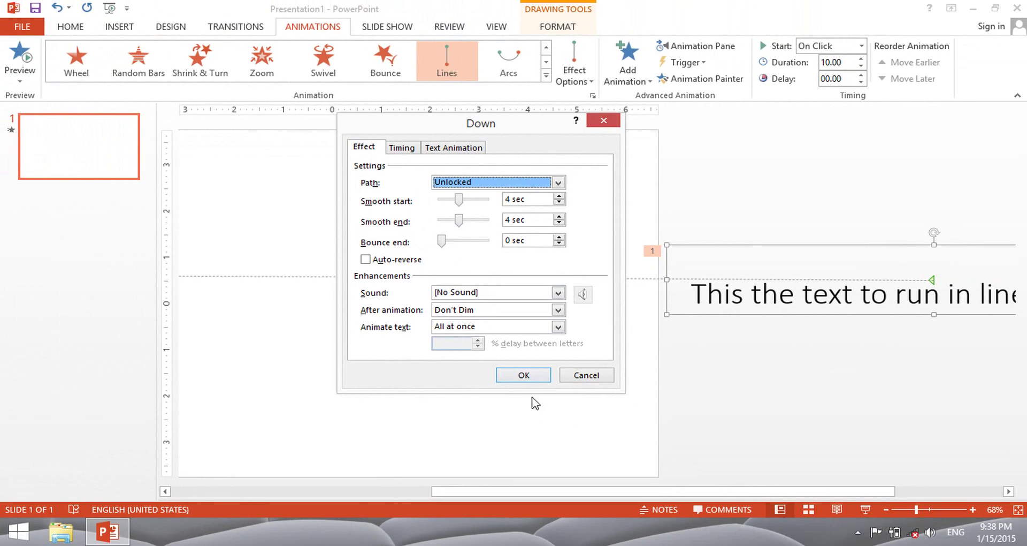
{"action": "left_click", "coordinate": [525, 374]}
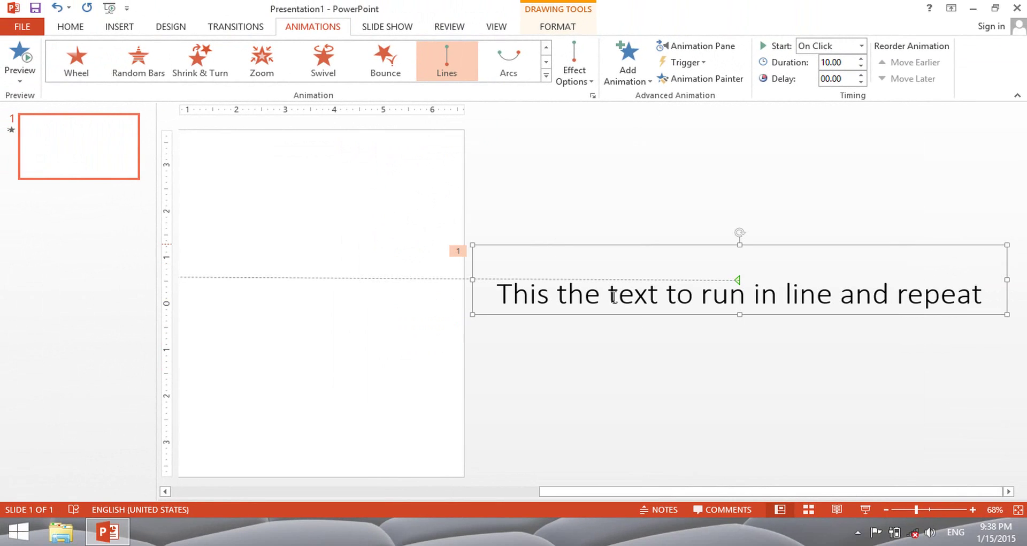
{"action": "left_click", "coordinate": [866, 509]}
Set smooth start and smooth end to 0 seconds, then start the slide show.
{"action": "left_click", "coordinate": [585, 295]}
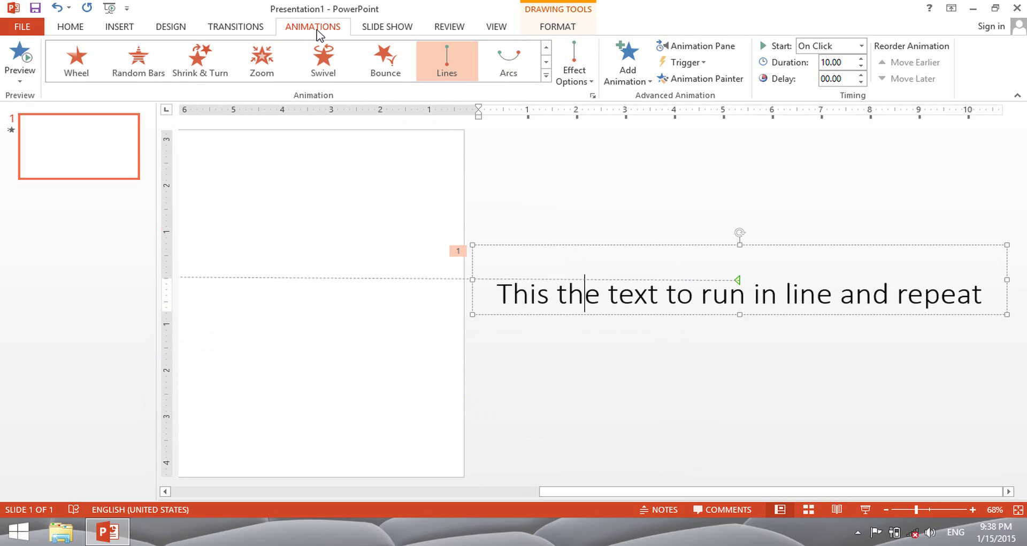
{"action": "left_click", "coordinate": [593, 96]}
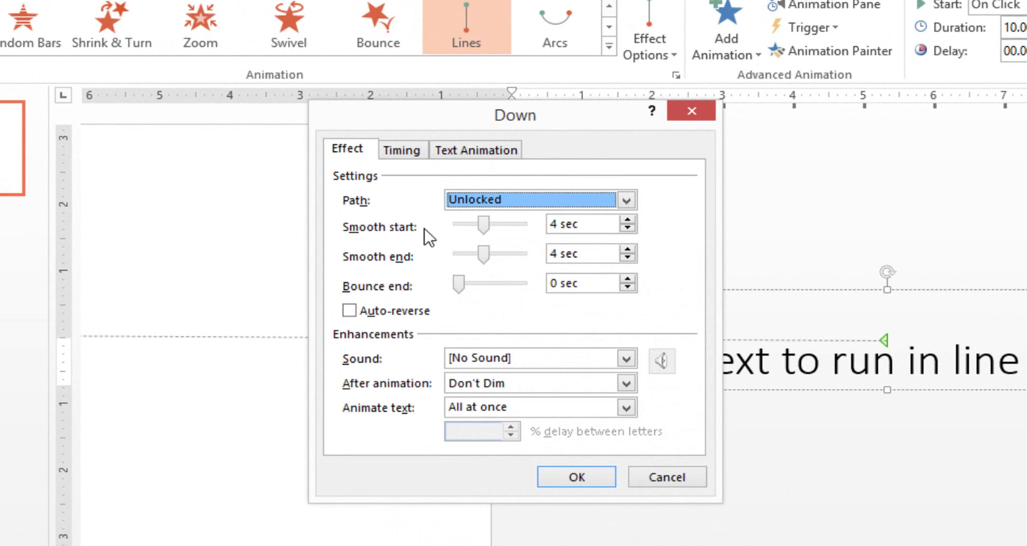
{"action": "left_click_drag", "start_coordinate": [483, 223], "coordinate": [452, 225]}
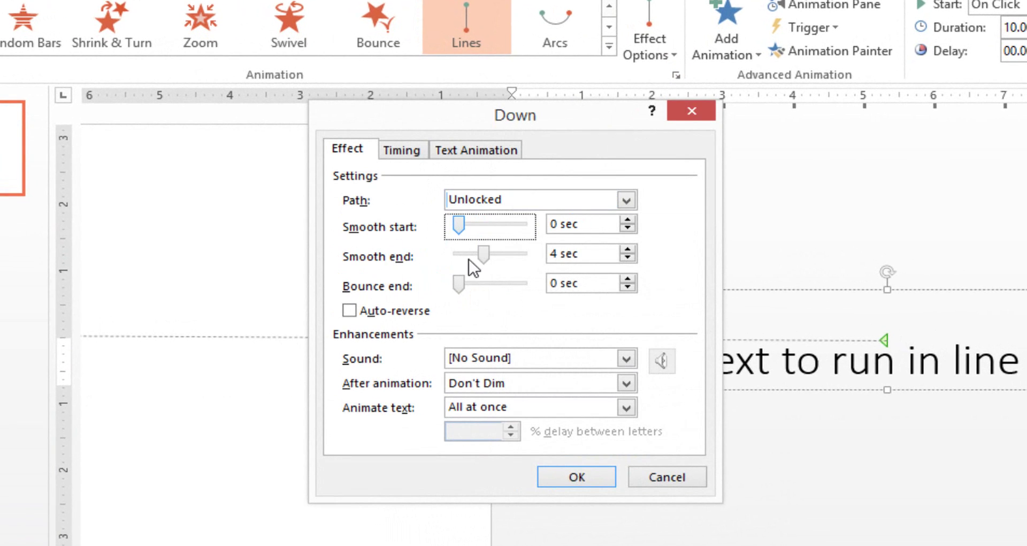
{"action": "left_click_drag", "start_coordinate": [483, 253], "coordinate": [464, 253]}
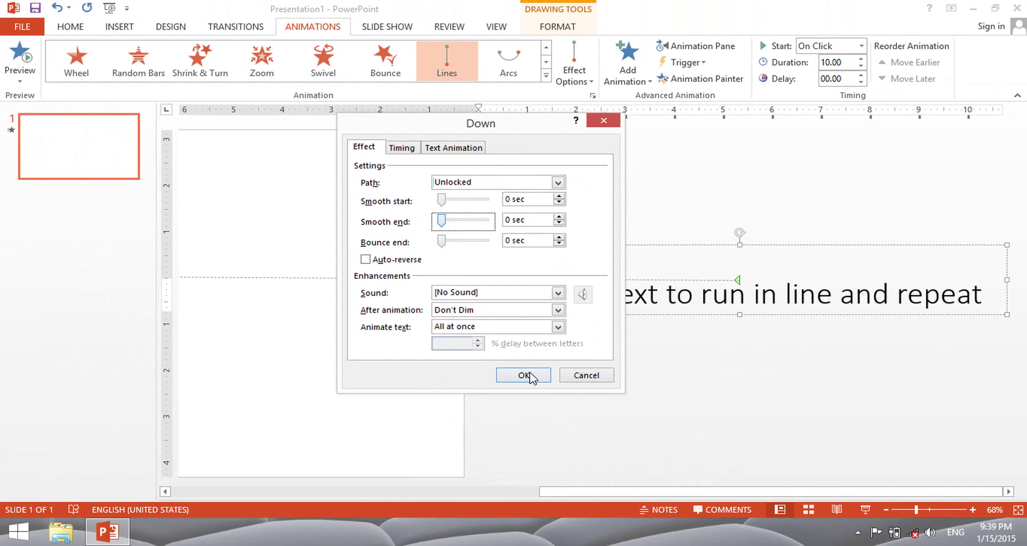
{"action": "left_click", "coordinate": [530, 373]}
{"action": "left_click", "coordinate": [866, 510]}
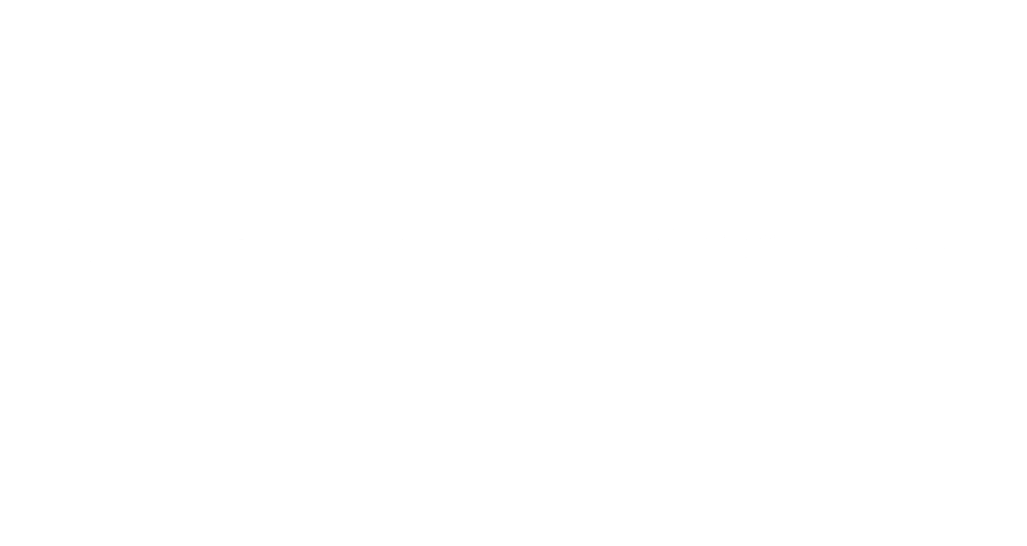
End the slide show with Esc and return to the editing view.
{"action": "key", "text": "Escape"}
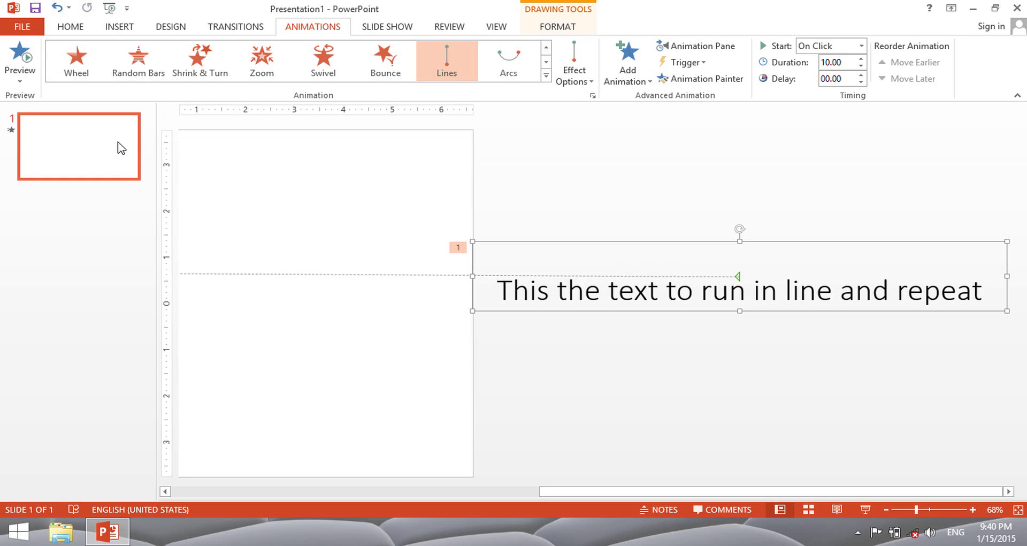
Copy slide 1 and paste it twice as slides 2 and 3.
{"action": "left_click", "coordinate": [117, 150]}
{"action": "right_click", "coordinate": [80, 170]}
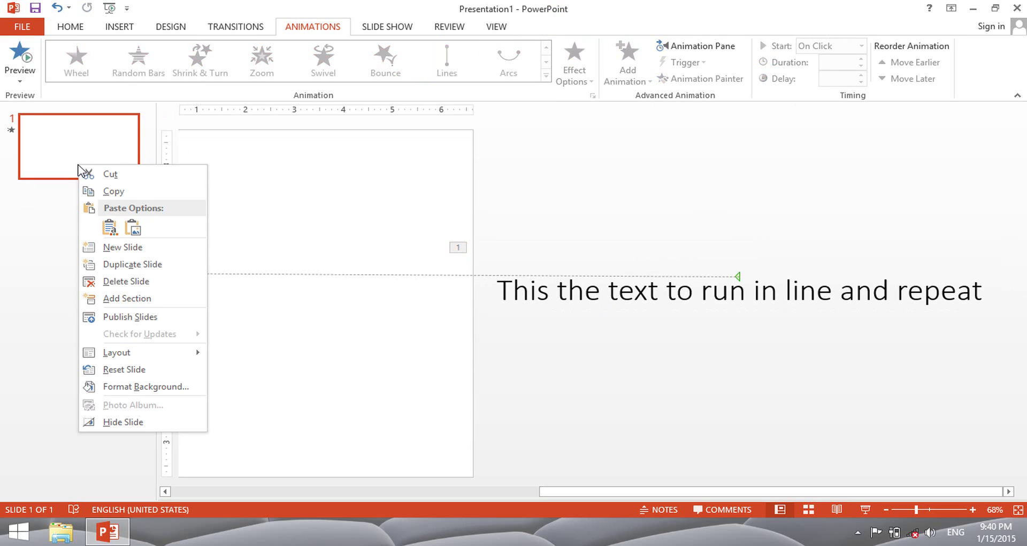
{"action": "left_click", "coordinate": [88, 191]}
{"action": "right_click", "coordinate": [70, 233]}
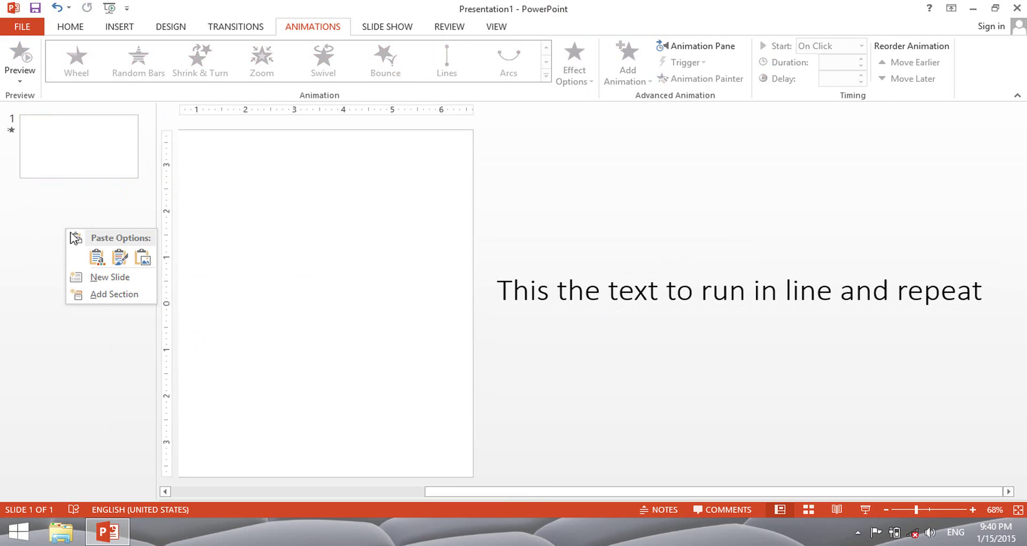
{"action": "left_click", "coordinate": [97, 257]}
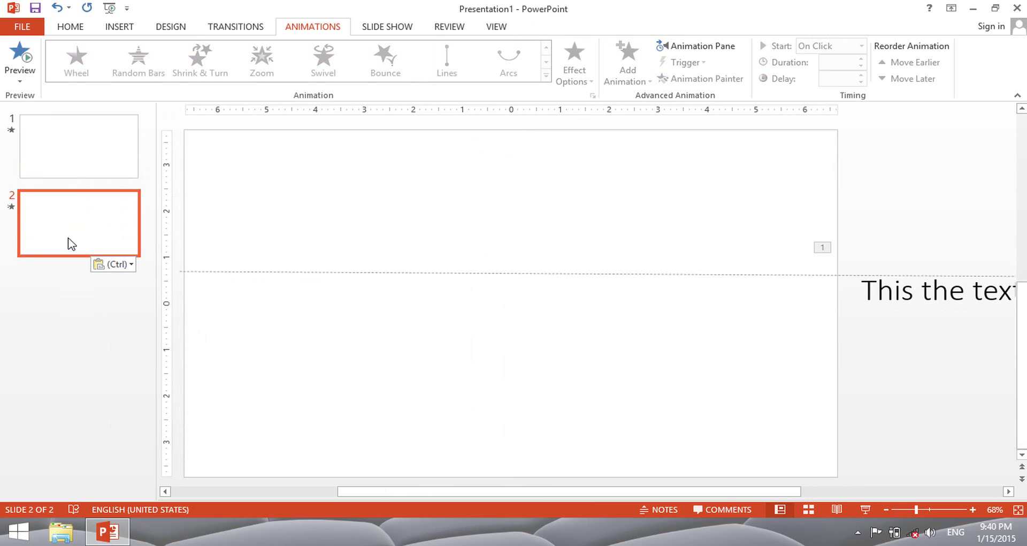
{"action": "right_click", "coordinate": [68, 279]}
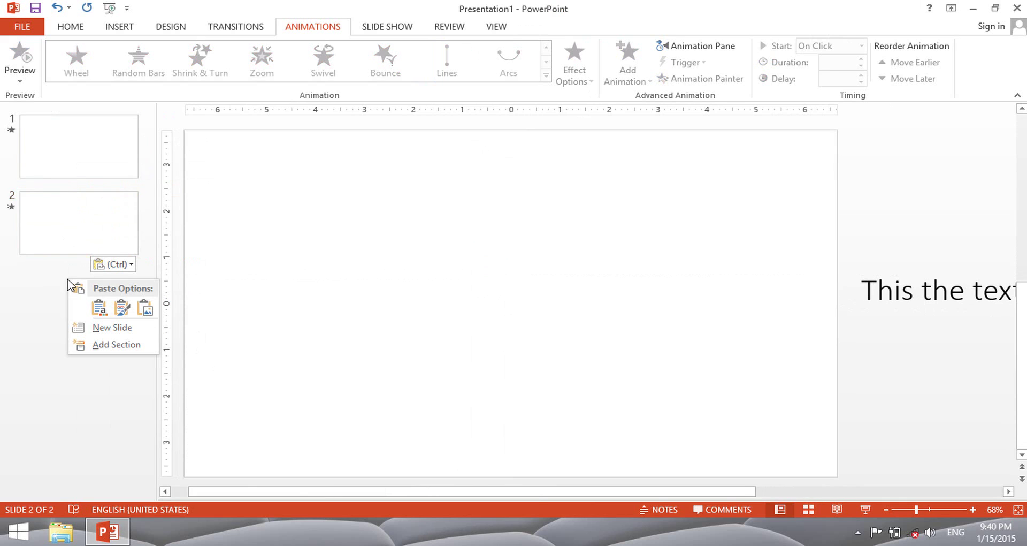
{"action": "left_click", "coordinate": [97, 308]}
Inspect the title text boxes on slides 2 and 3.
{"action": "left_click", "coordinate": [890, 286]}
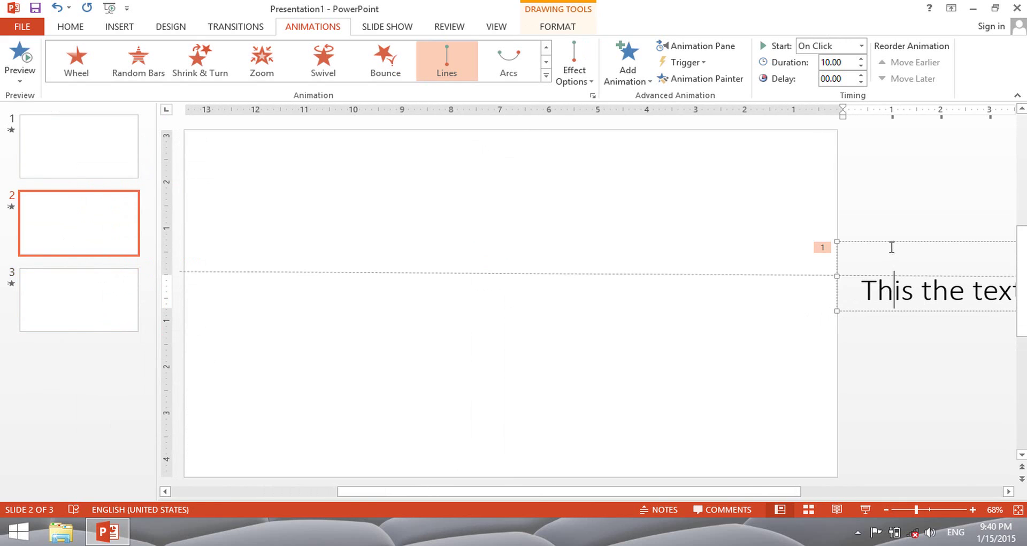
{"action": "left_click", "coordinate": [888, 239]}
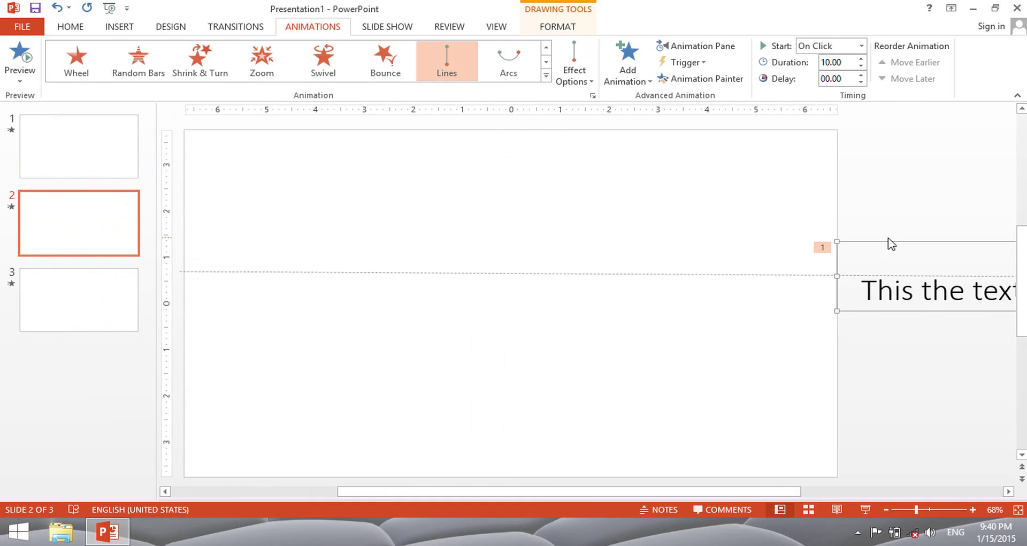
{"action": "left_click", "coordinate": [99, 296]}
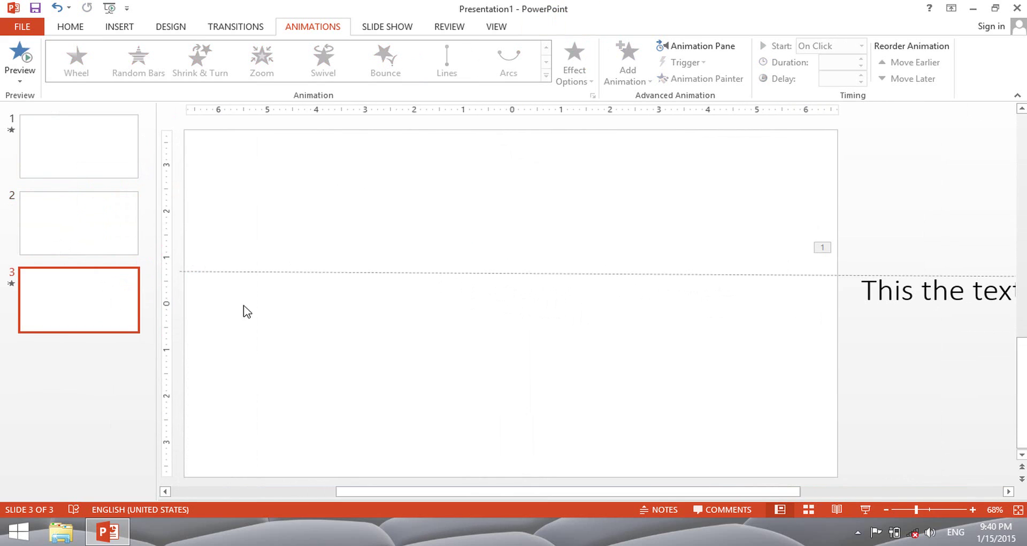
{"action": "left_click", "coordinate": [961, 292]}
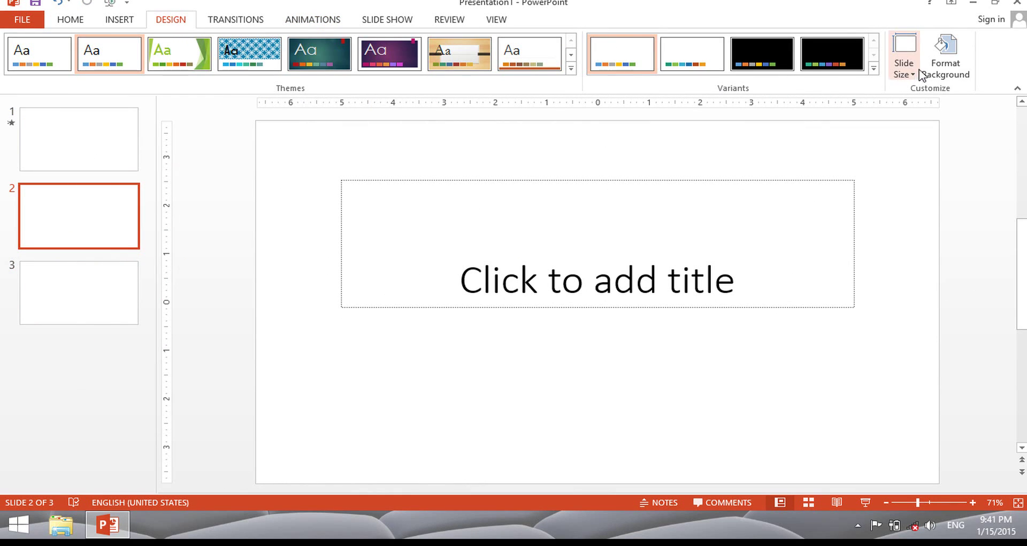
Open the Format Background pane for slide 2 from the Design tab.
{"action": "left_click", "coordinate": [961, 75]}
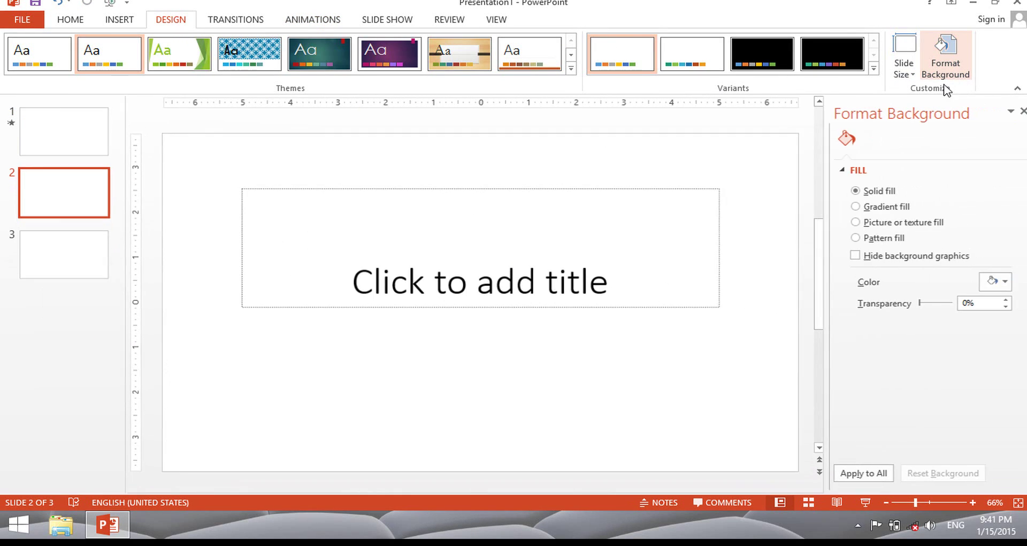
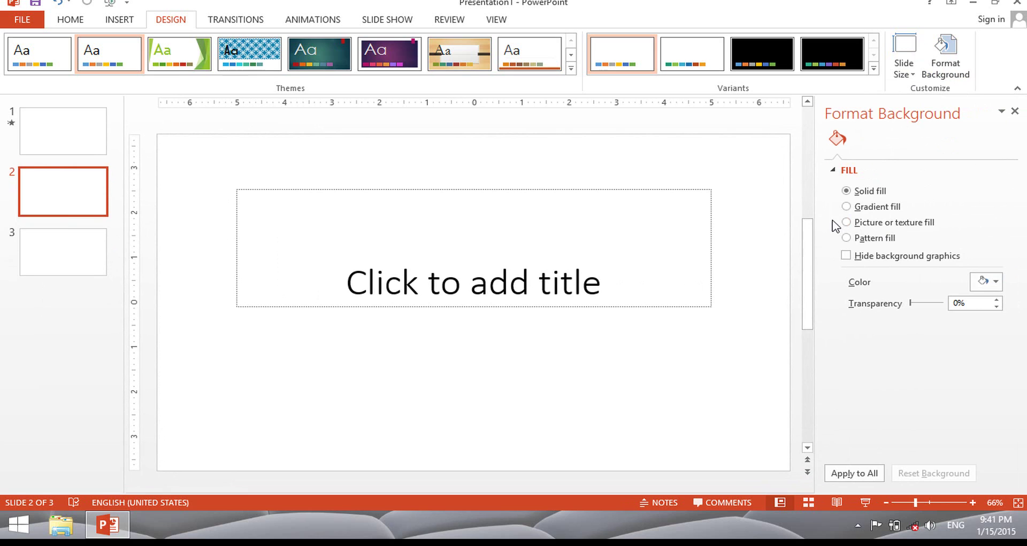
Apply the papyrus texture fill to slides 2 and 3, then browse for a picture file for slide 3.
{"action": "left_click", "coordinate": [847, 223]}
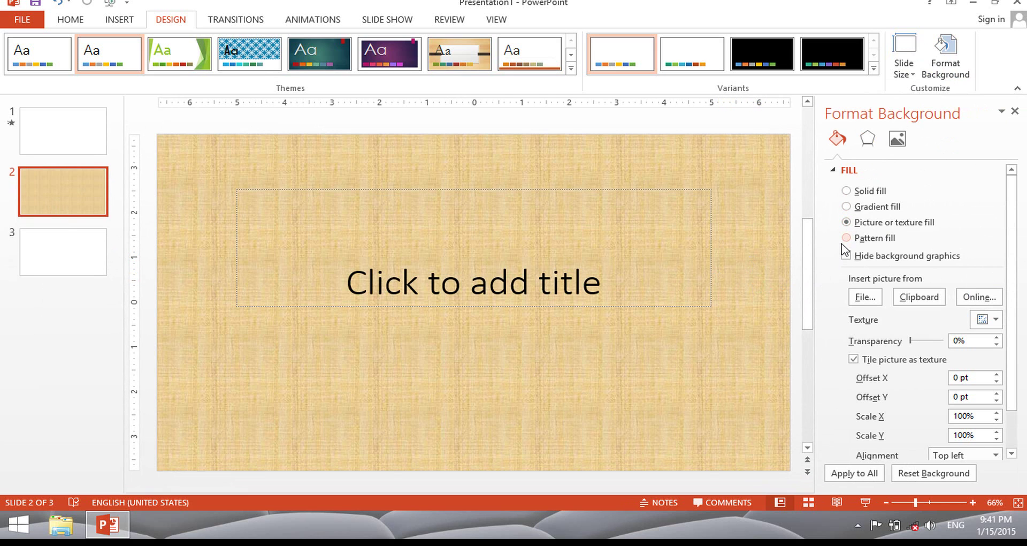
{"action": "left_click", "coordinate": [91, 265]}
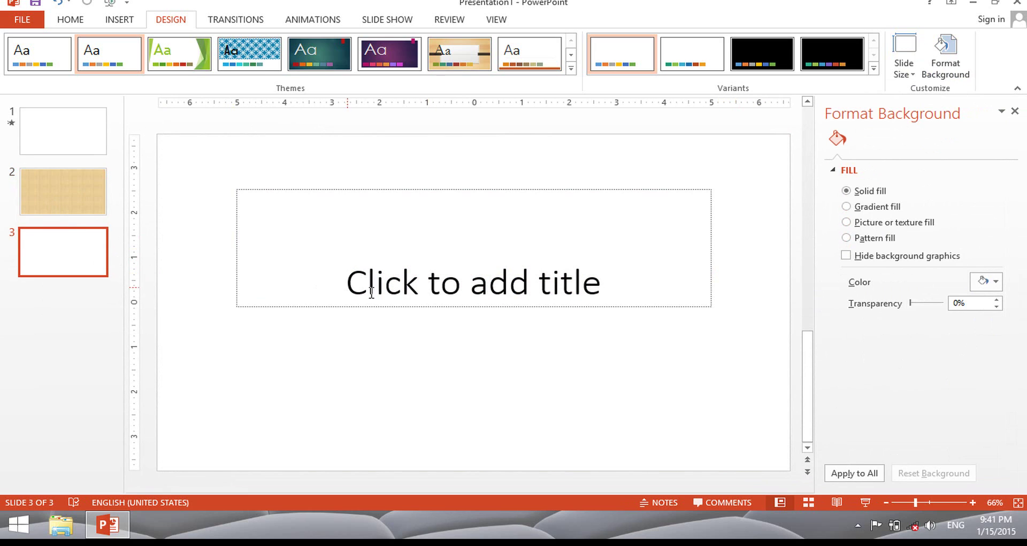
{"action": "left_click", "coordinate": [846, 238]}
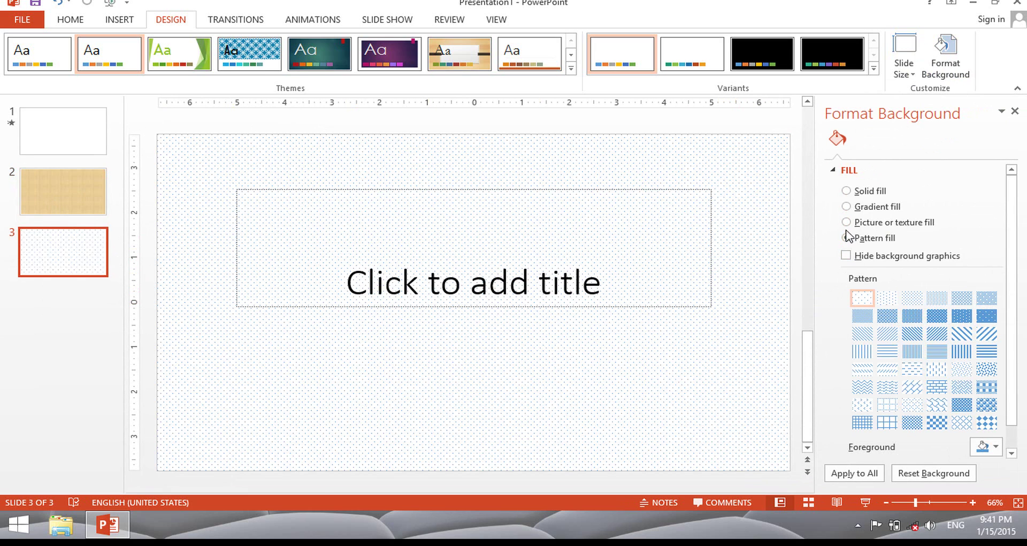
{"action": "left_click", "coordinate": [846, 222]}
{"action": "left_click", "coordinate": [864, 298]}
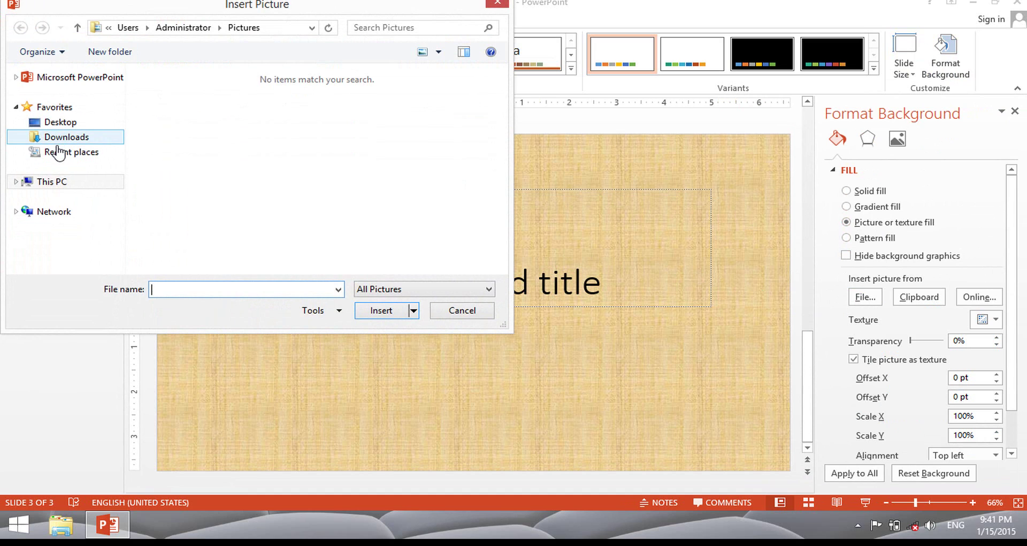
Set slide 3's background to the Beautiful-Nature photo from E:\Pictures\Wallpapers.
{"action": "left_click", "coordinate": [14, 182]}
{"action": "left_click", "coordinate": [64, 235]}
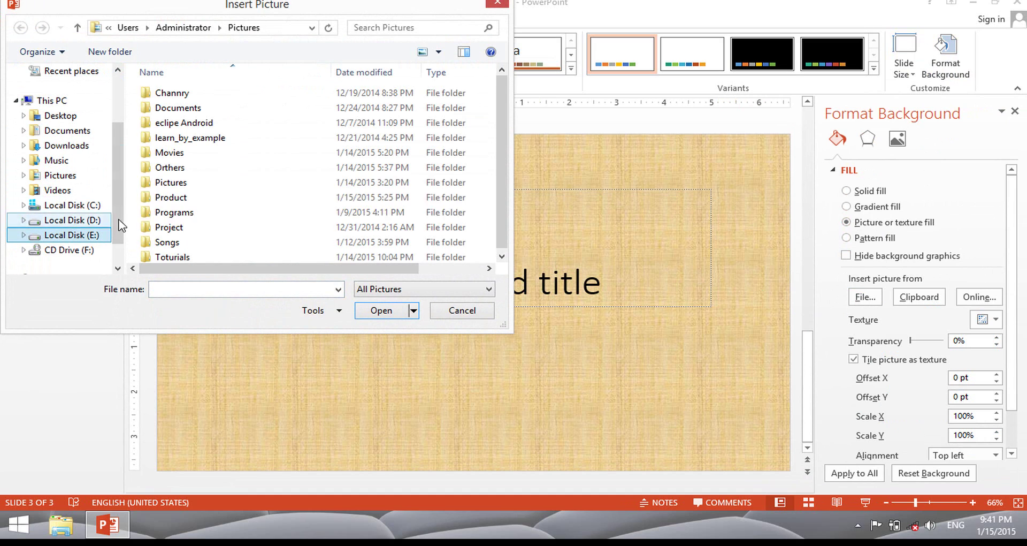
{"action": "double_click", "coordinate": [182, 183]}
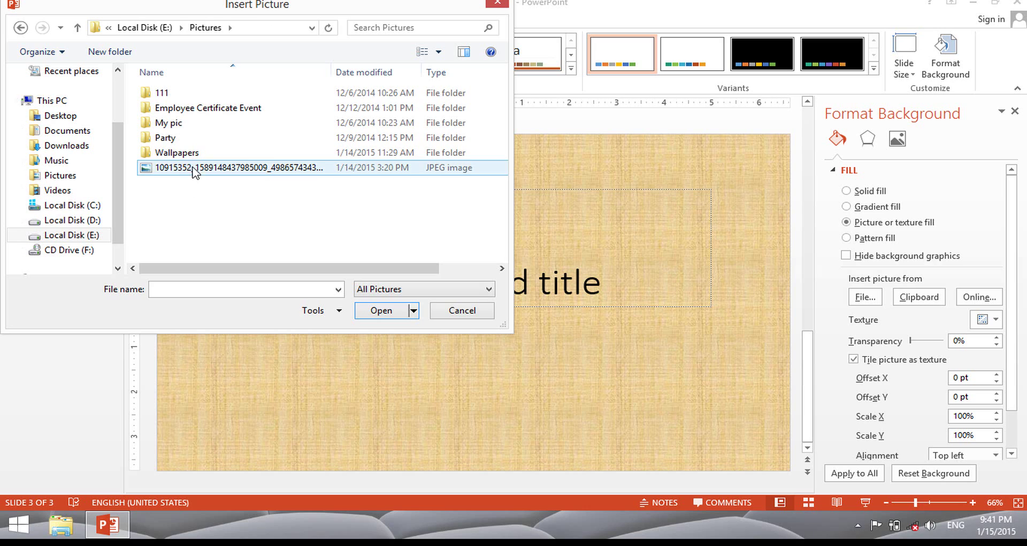
{"action": "double_click", "coordinate": [176, 152]}
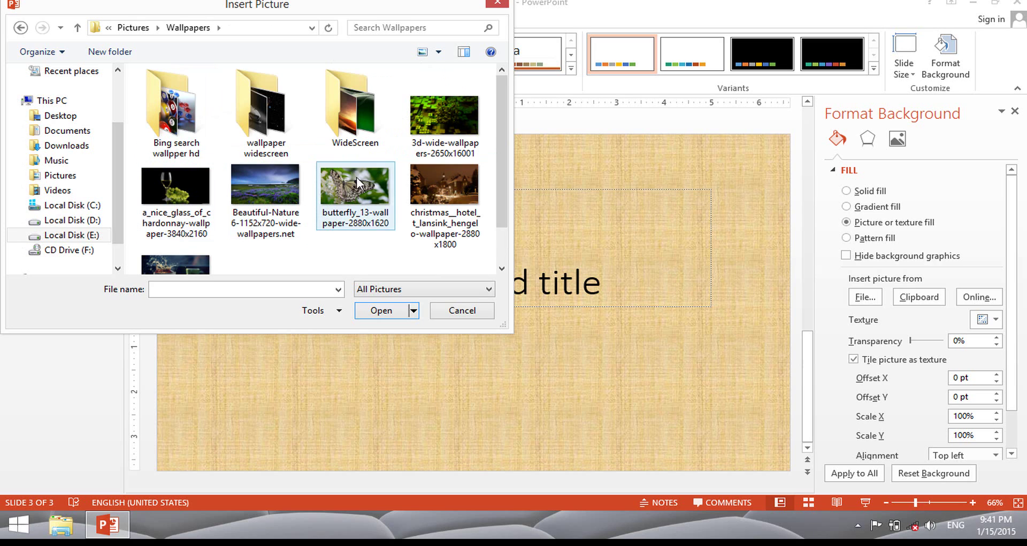
{"action": "left_click", "coordinate": [272, 187]}
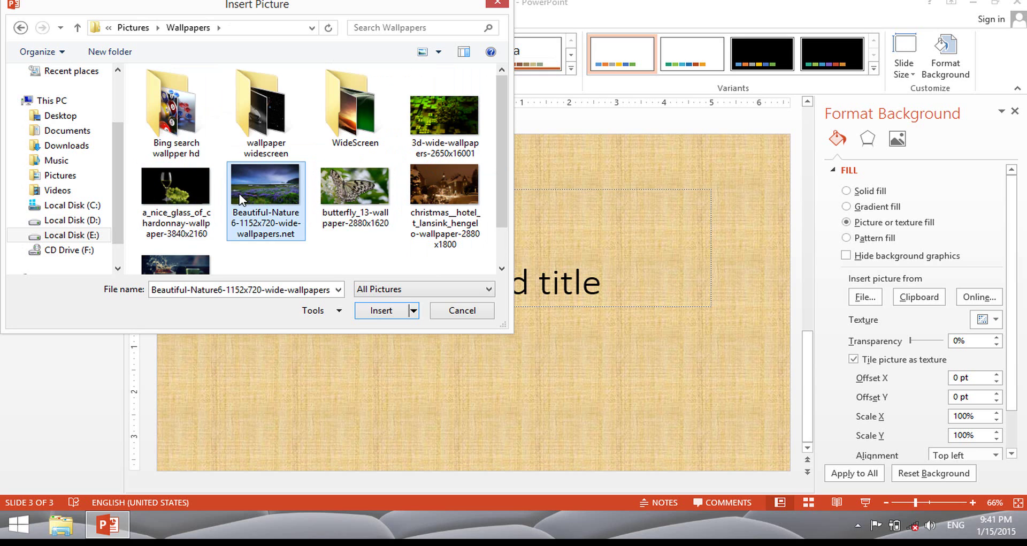
{"action": "double_click", "coordinate": [265, 188]}
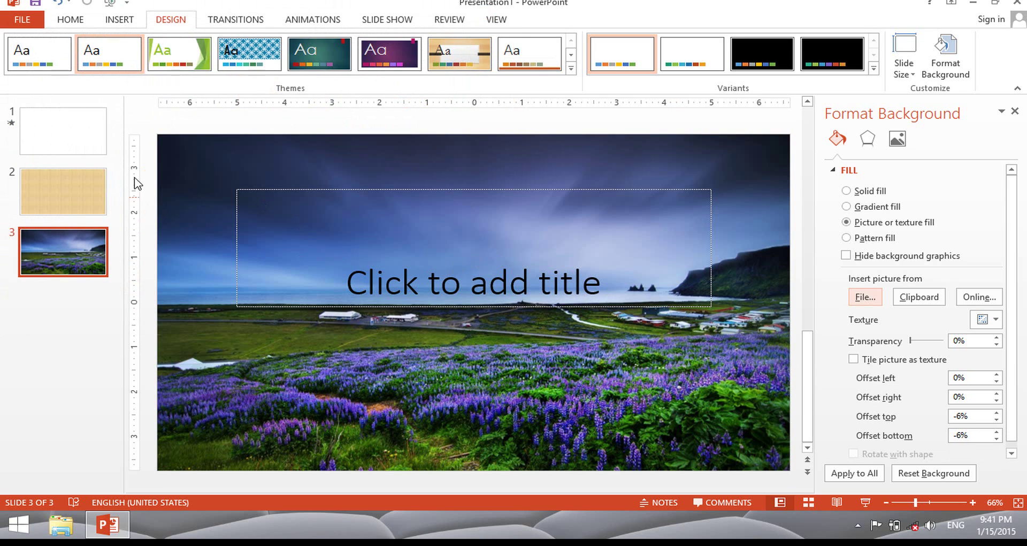
{"action": "left_click", "coordinate": [81, 149]}
Close the Format Background pane and move between slides 1 and 2.
{"action": "left_click", "coordinate": [63, 191]}
{"action": "left_click", "coordinate": [238, 220]}
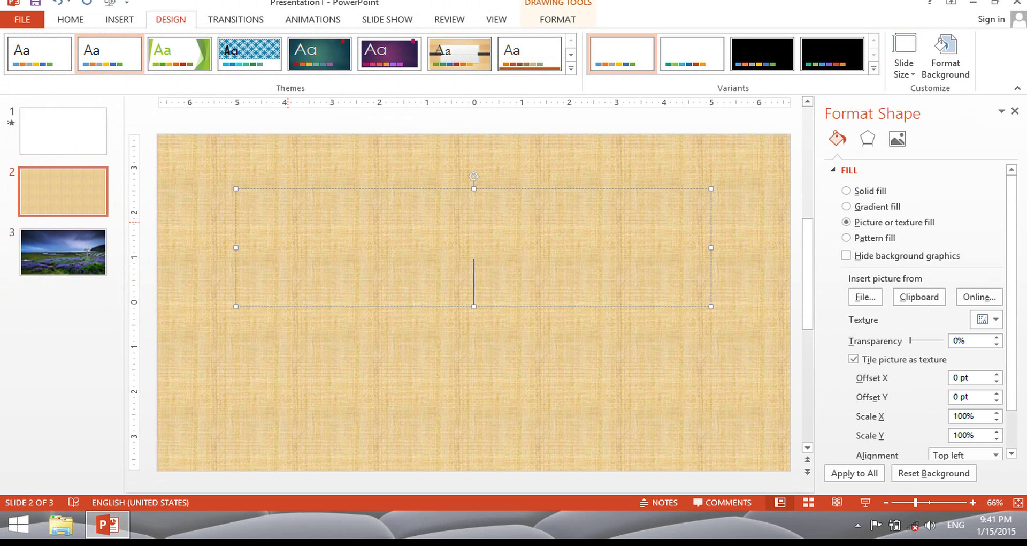
{"action": "left_click", "coordinate": [80, 200]}
{"action": "left_click", "coordinate": [1015, 110]}
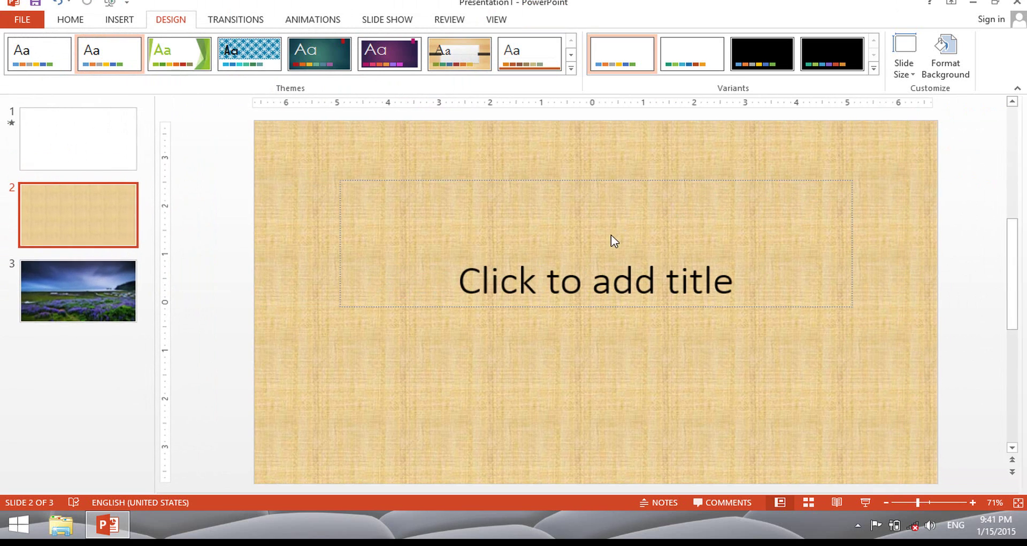
{"action": "left_click", "coordinate": [612, 238]}
{"action": "left_click", "coordinate": [105, 138]}
{"action": "left_click", "coordinate": [91, 208]}
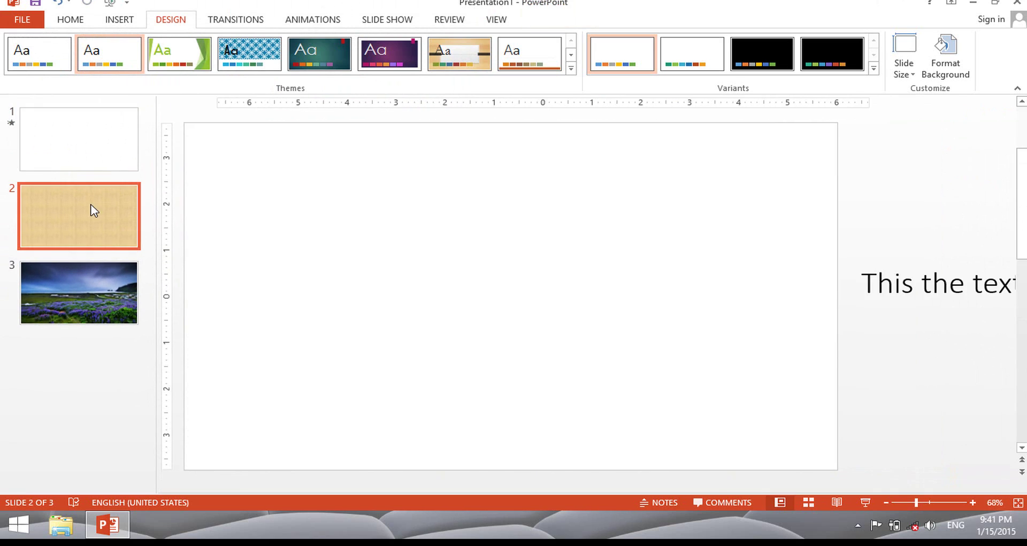
{"action": "left_click", "coordinate": [92, 156]}
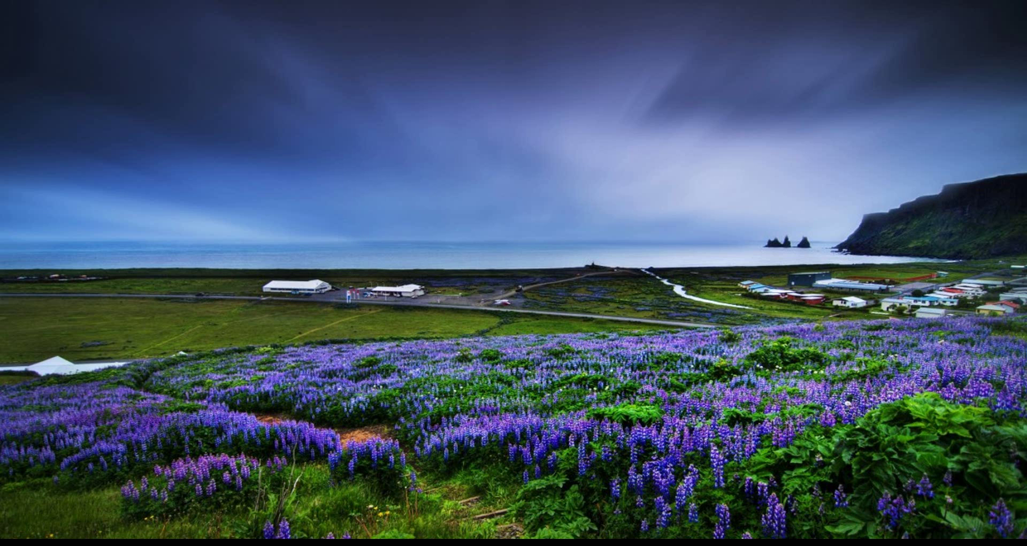
End the slide show with Esc and return to editing slide 3.
{"action": "key", "text": "Escape"}
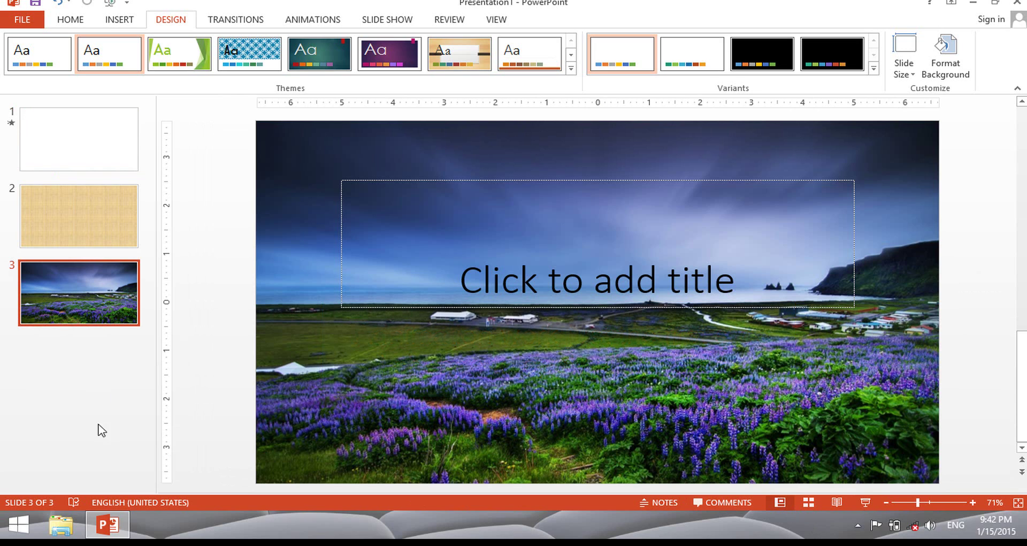
Set the Start option of slide 1's text box Lines animation to After Previous.
{"action": "left_click", "coordinate": [83, 163]}
{"action": "left_click", "coordinate": [915, 283]}
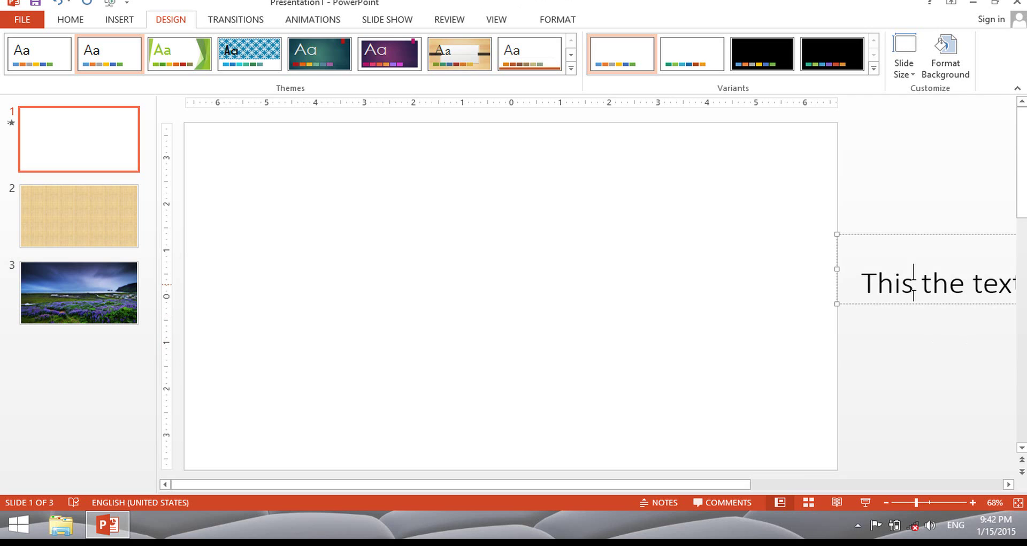
{"action": "left_click", "coordinate": [921, 234]}
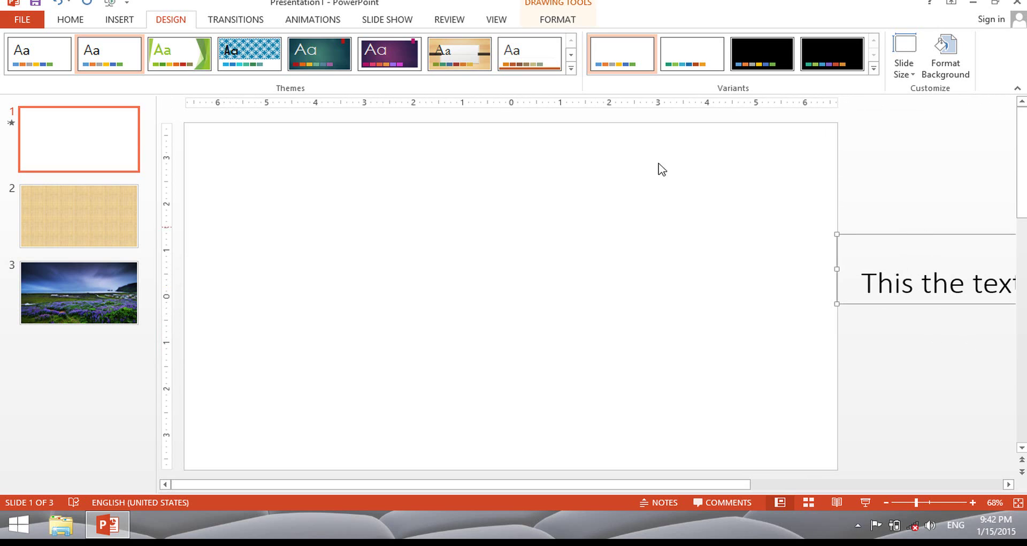
{"action": "left_click", "coordinate": [310, 24]}
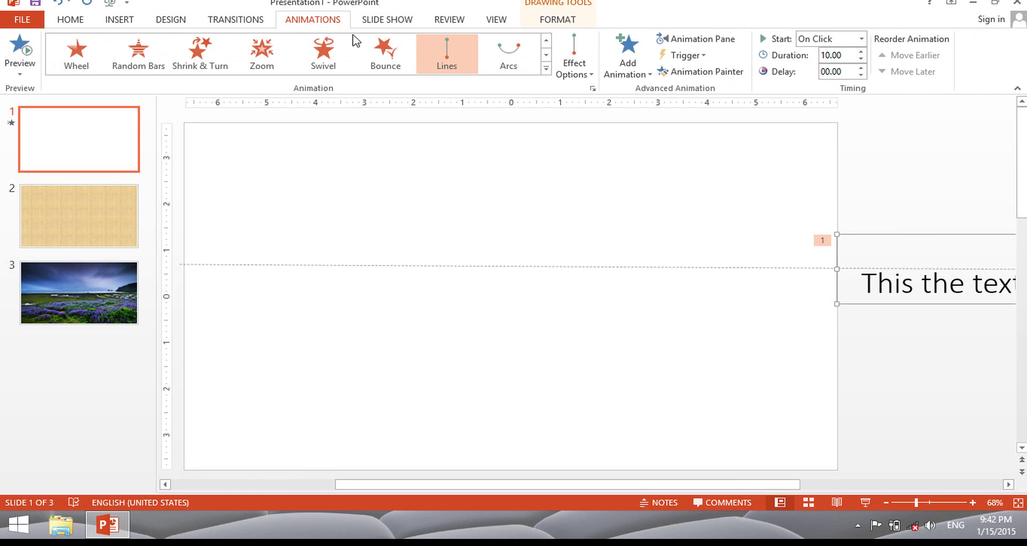
{"action": "left_click", "coordinate": [593, 89]}
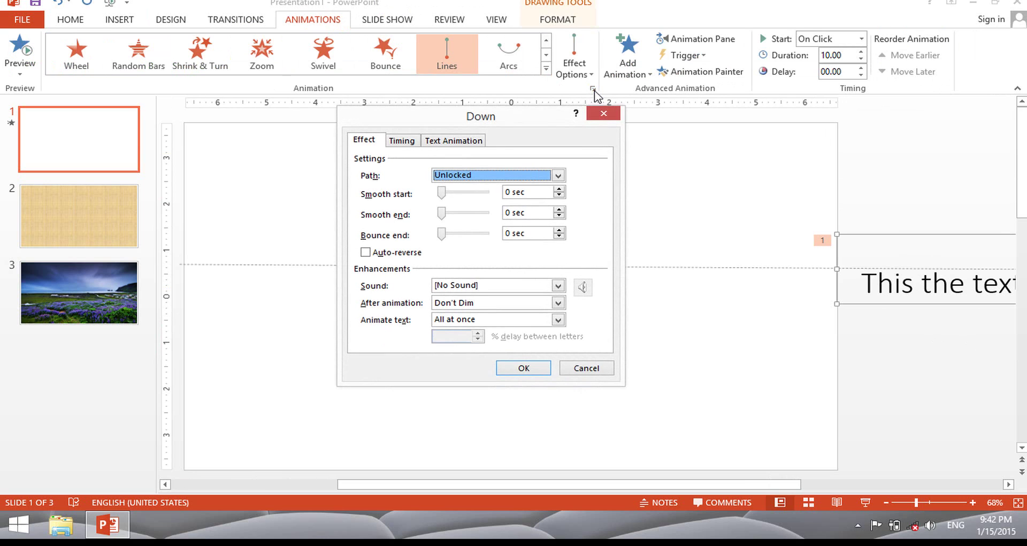
{"action": "left_click", "coordinate": [615, 118]}
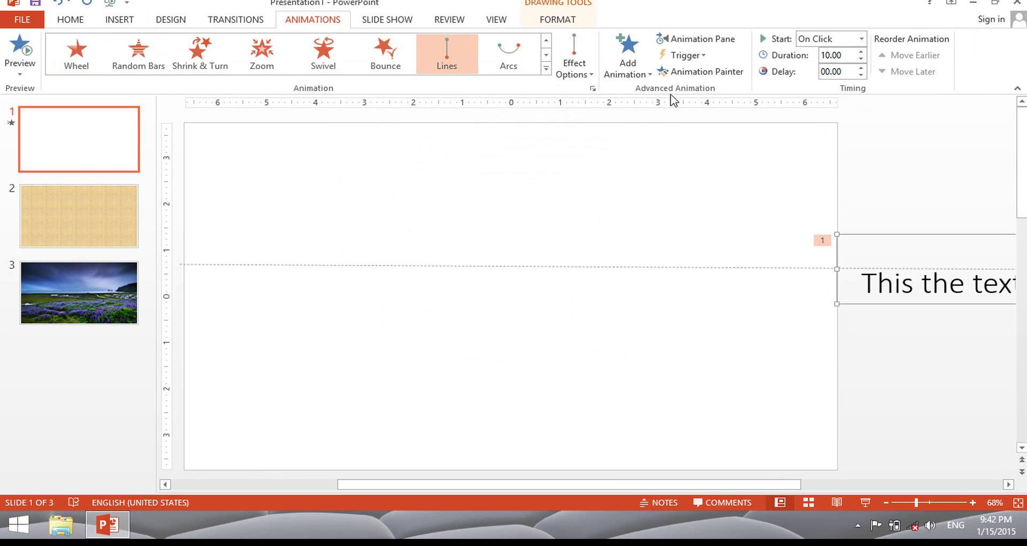
{"action": "left_click", "coordinate": [593, 89]}
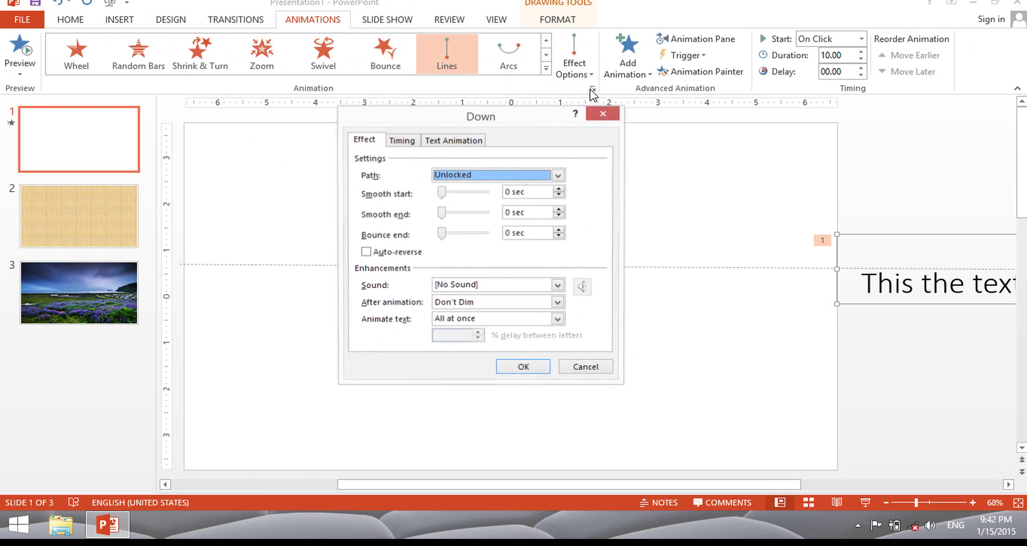
{"action": "left_click", "coordinate": [402, 140]}
{"action": "left_click", "coordinate": [500, 161]}
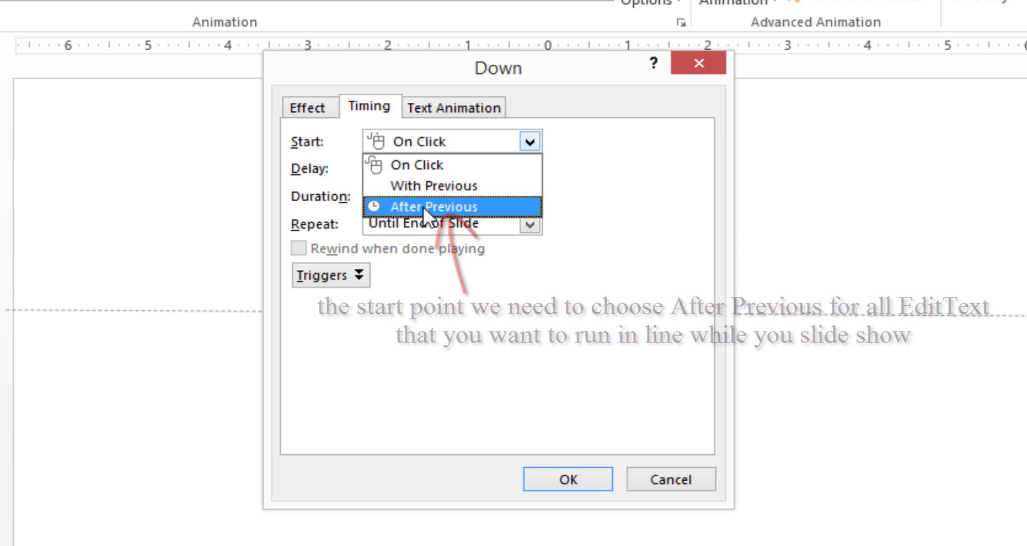
{"action": "left_click", "coordinate": [422, 206]}
Confirm the After Previous timing and start the slide show from the current slide.
{"action": "left_click", "coordinate": [568, 479]}
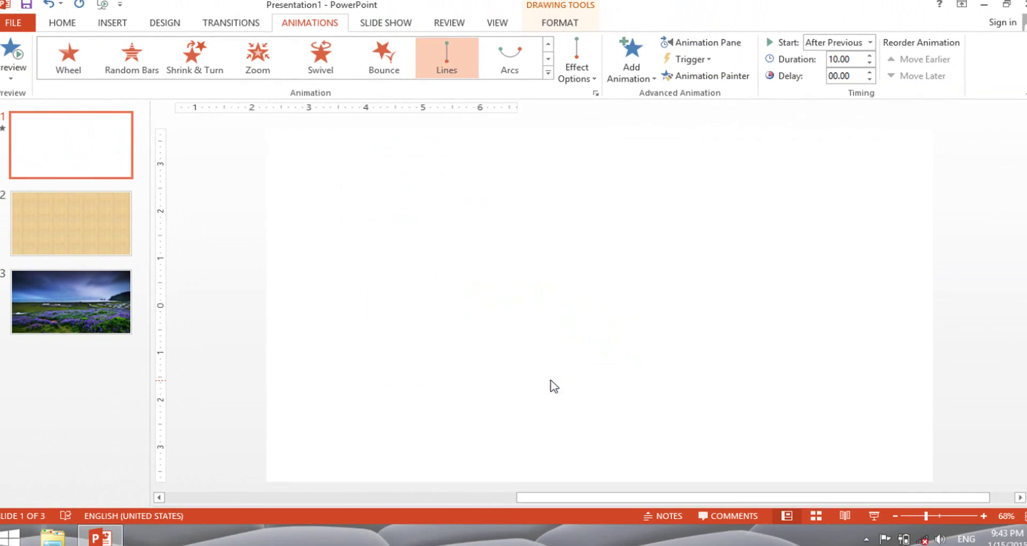
{"action": "left_click", "coordinate": [865, 510]}
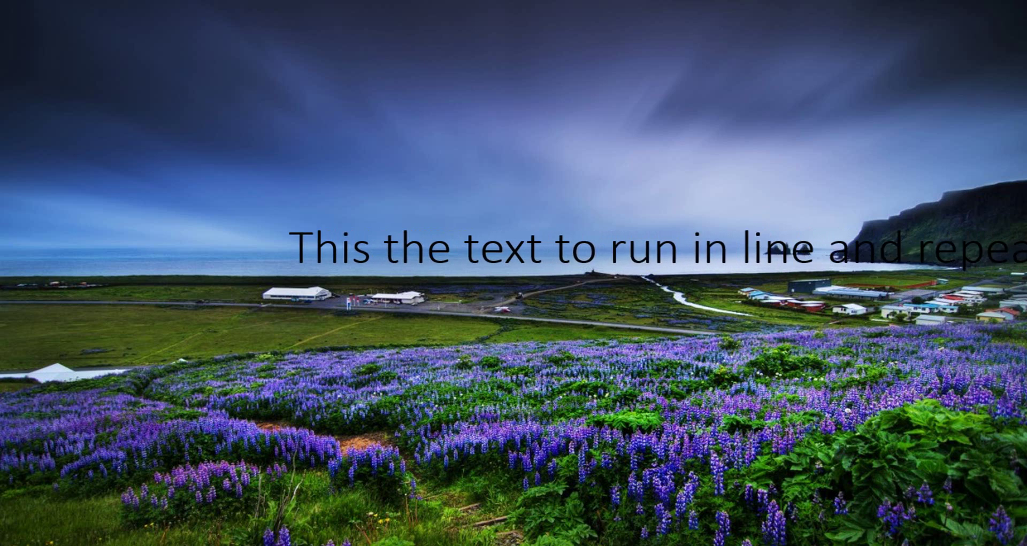
Exit the slide show and replace the text box's text with 'The title of presentation'.
{"action": "key", "text": "Escape"}
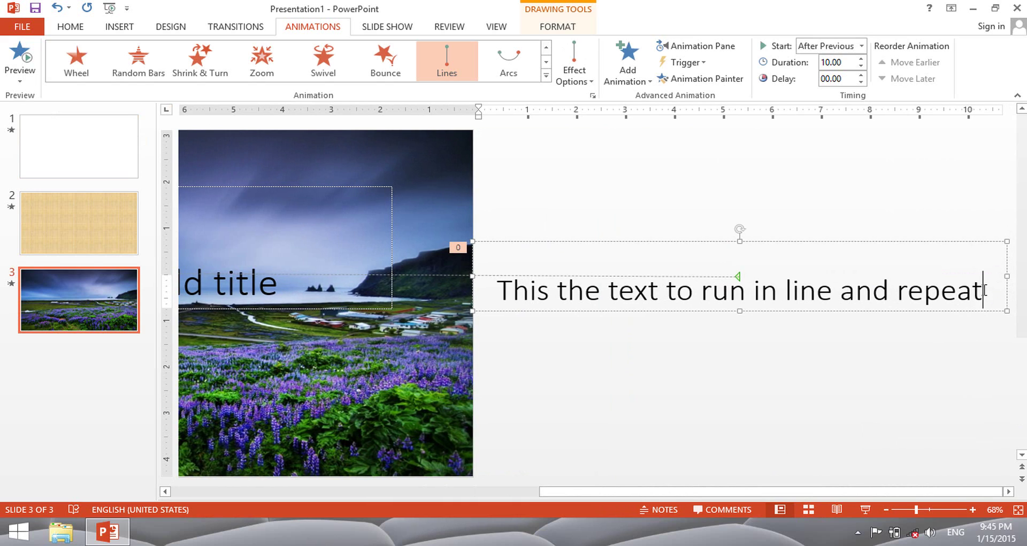
{"action": "left_click_drag", "start_coordinate": [988, 292], "coordinate": [497, 292]}
{"action": "key", "text": "Delete"}
{"action": "type", "text": "The title of"}
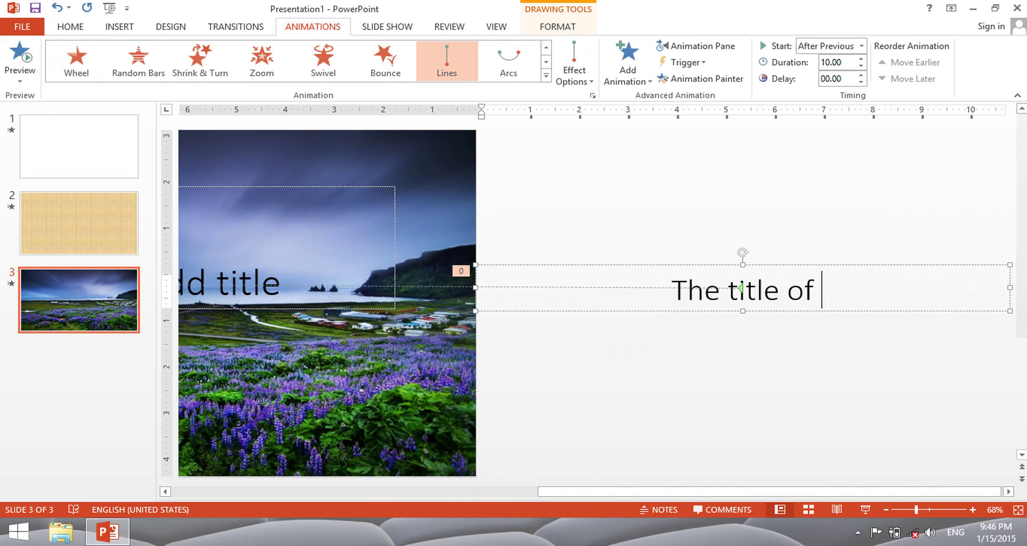
{"action": "type", "text": "pres"}
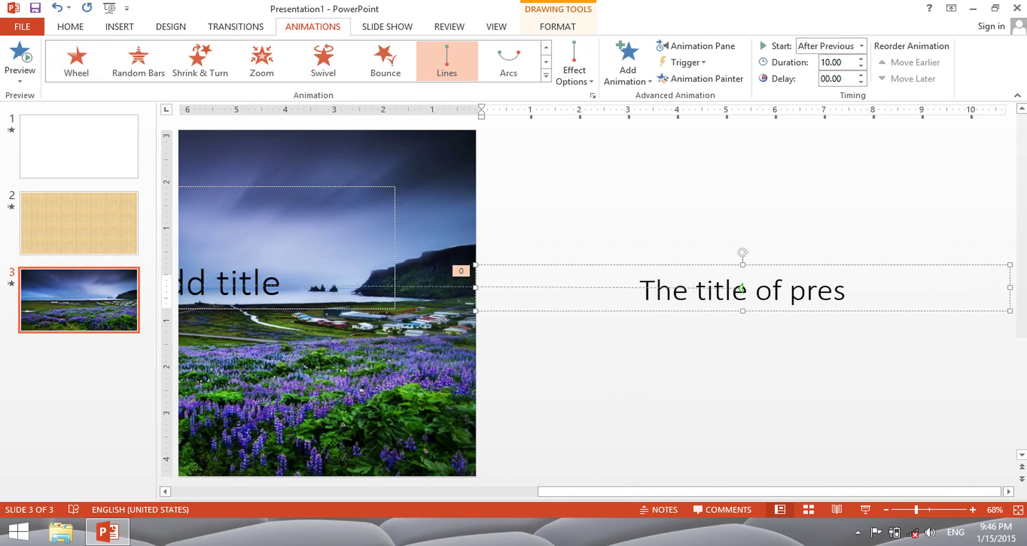
{"action": "type", "text": "entation"}
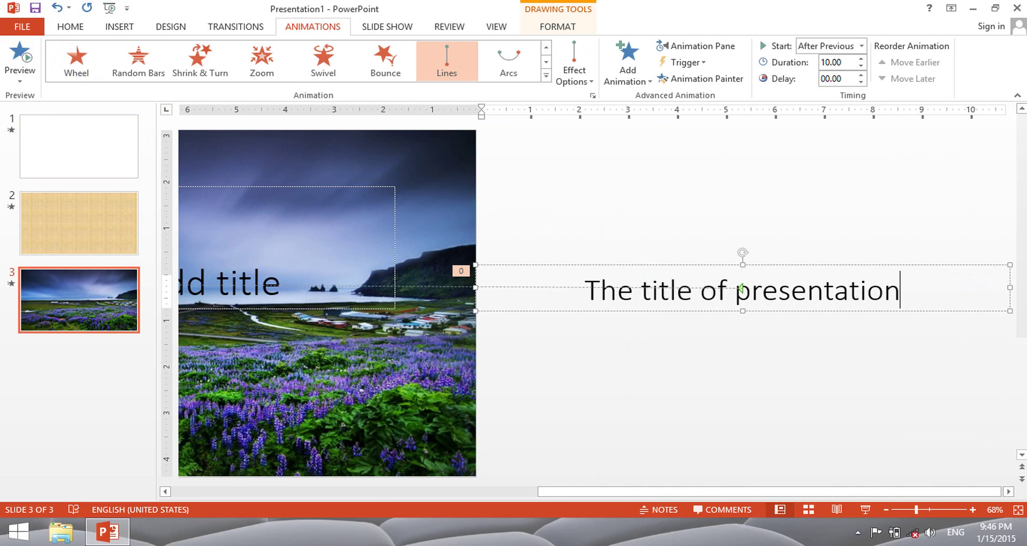
Move the title box up to the slide's top edge and select its text.
{"action": "left_click_drag", "start_coordinate": [704, 265], "coordinate": [703, 127]}
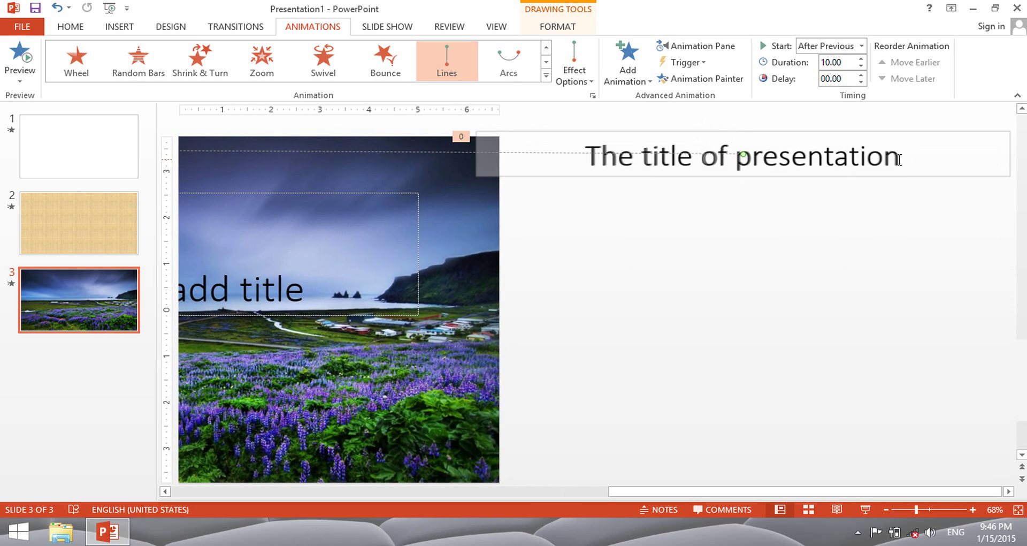
{"action": "left_click_drag", "start_coordinate": [900, 159], "coordinate": [584, 158]}
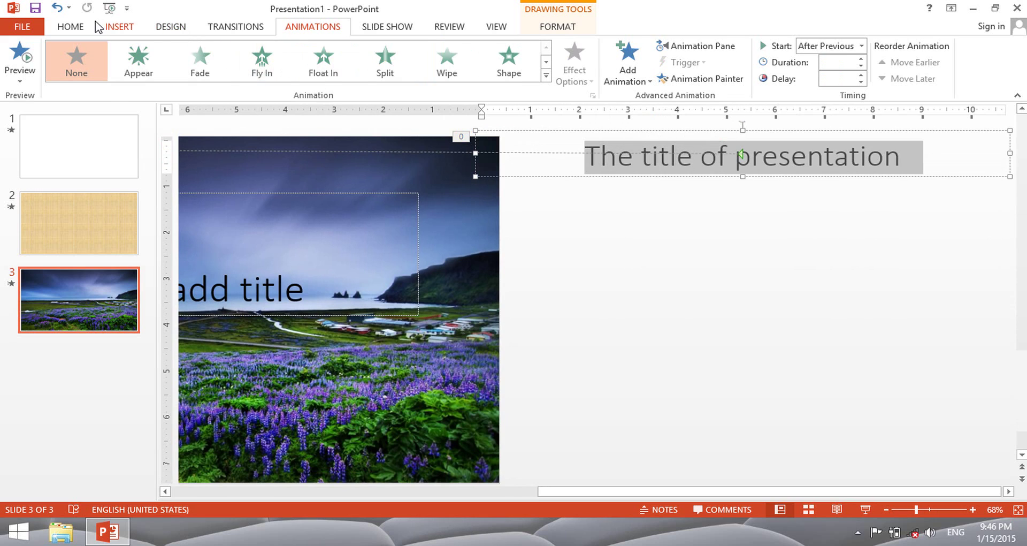
Shrink the title text to 24 pt.
{"action": "left_click", "coordinate": [71, 27]}
{"action": "left_click", "coordinate": [352, 52]}
{"action": "left_click", "coordinate": [352, 52]}
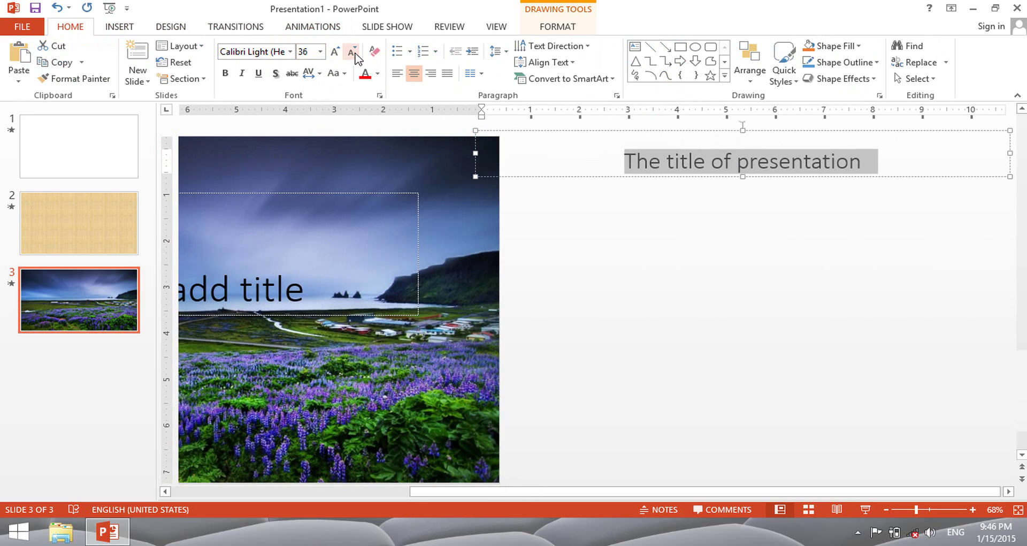
{"action": "left_click", "coordinate": [352, 51]}
{"action": "left_click", "coordinate": [351, 52]}
{"action": "left_click", "coordinate": [352, 51]}
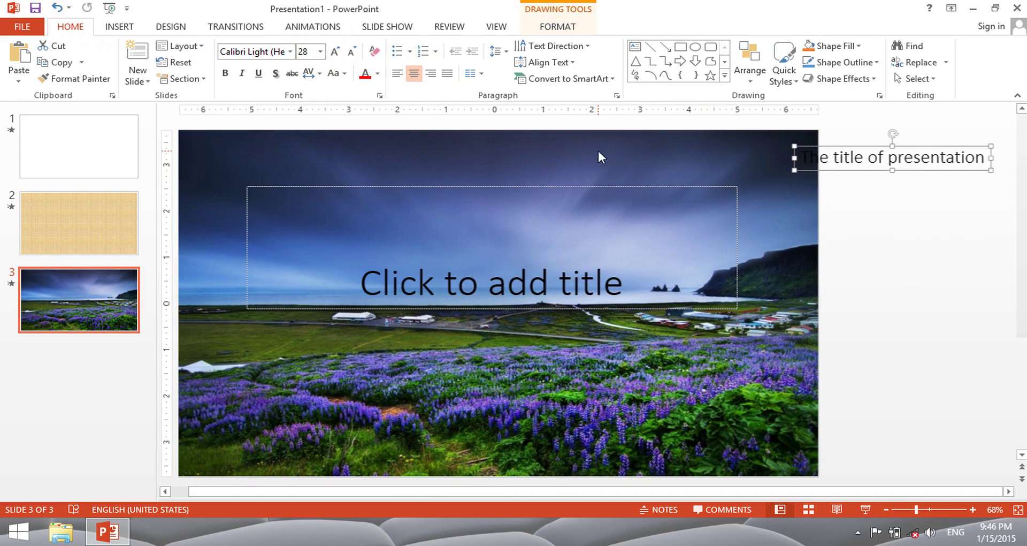
{"action": "left_click", "coordinate": [875, 153]}
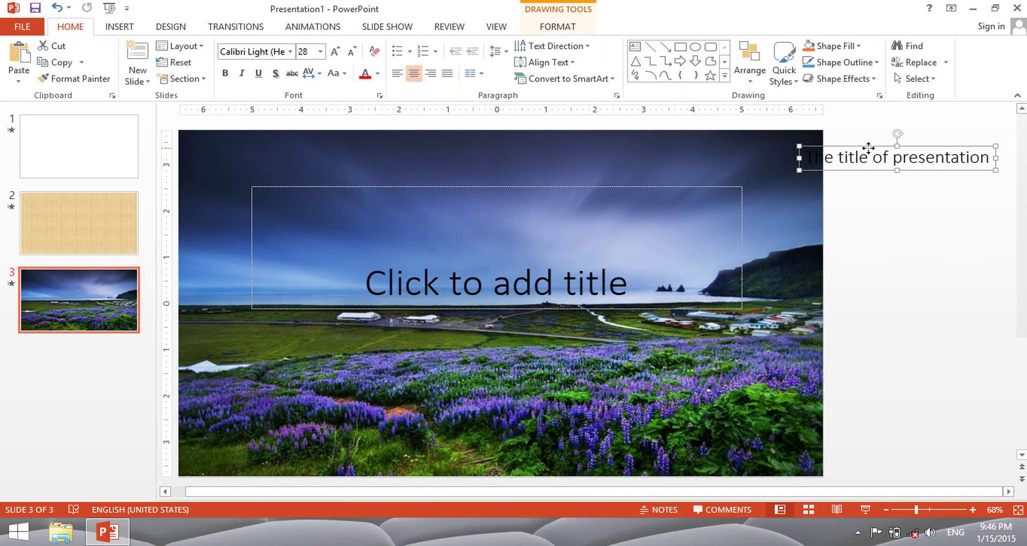
{"action": "left_click_drag", "start_coordinate": [868, 147], "coordinate": [889, 146]}
{"action": "key", "text": "ctrl+shift+comma"}
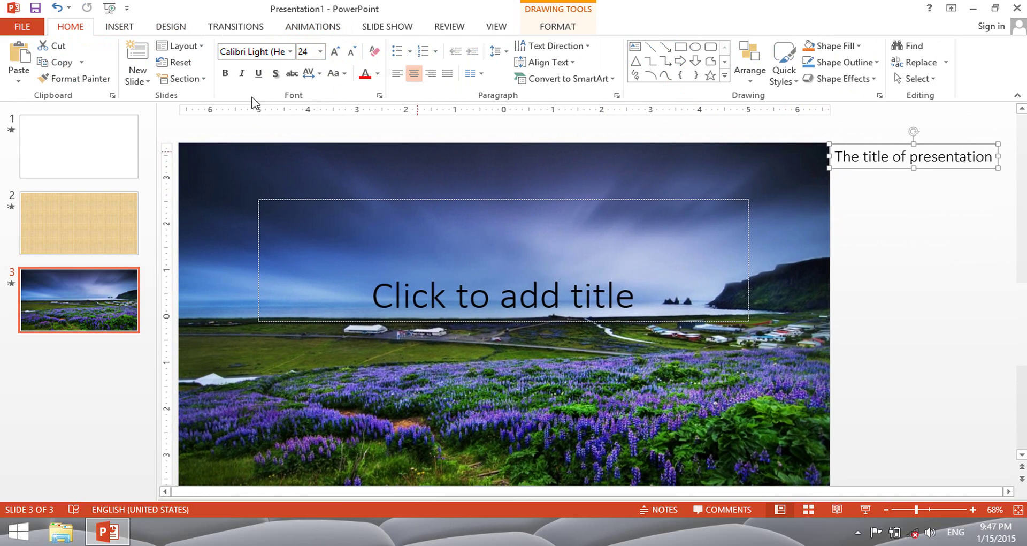
Drag the motion path's end point so the title travels across the slide's top.
{"action": "left_click", "coordinate": [307, 27]}
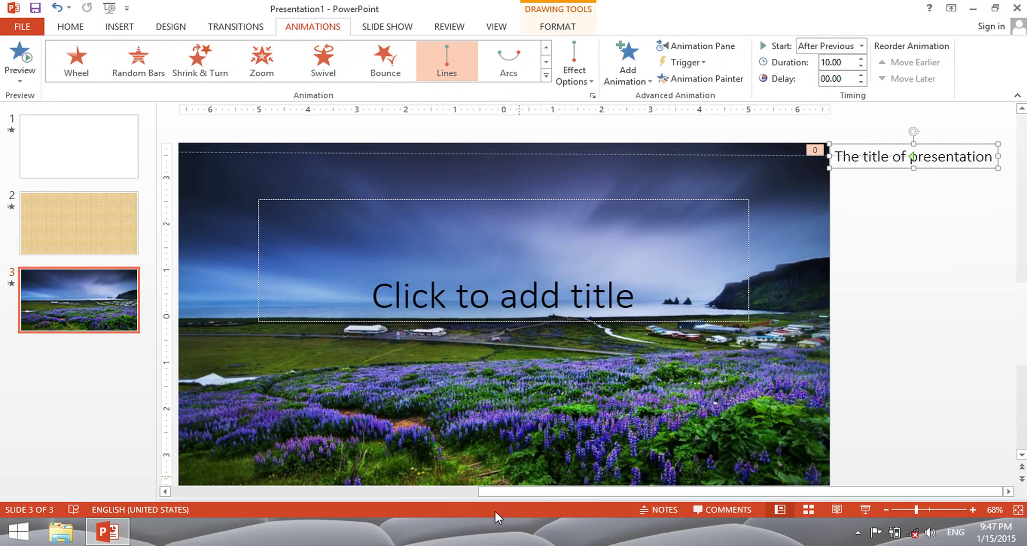
{"action": "left_click_drag", "start_coordinate": [509, 492], "coordinate": [212, 492]}
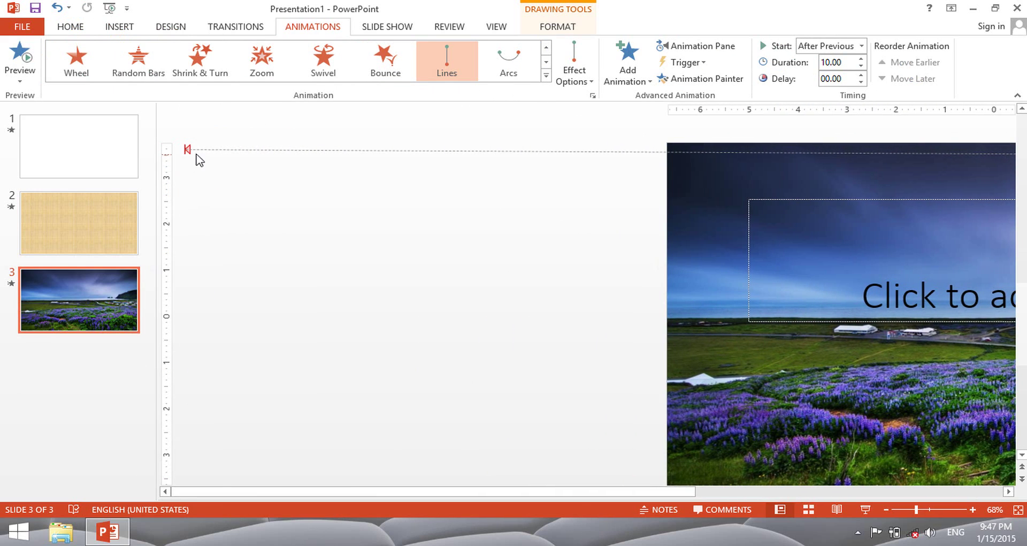
{"action": "left_click", "coordinate": [188, 149]}
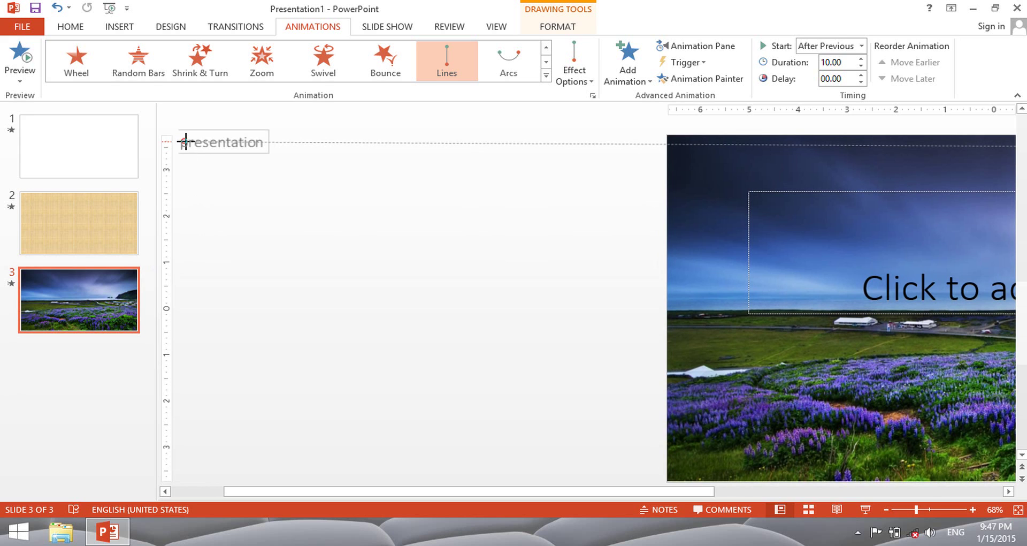
{"action": "left_click_drag", "start_coordinate": [185, 142], "coordinate": [581, 142]}
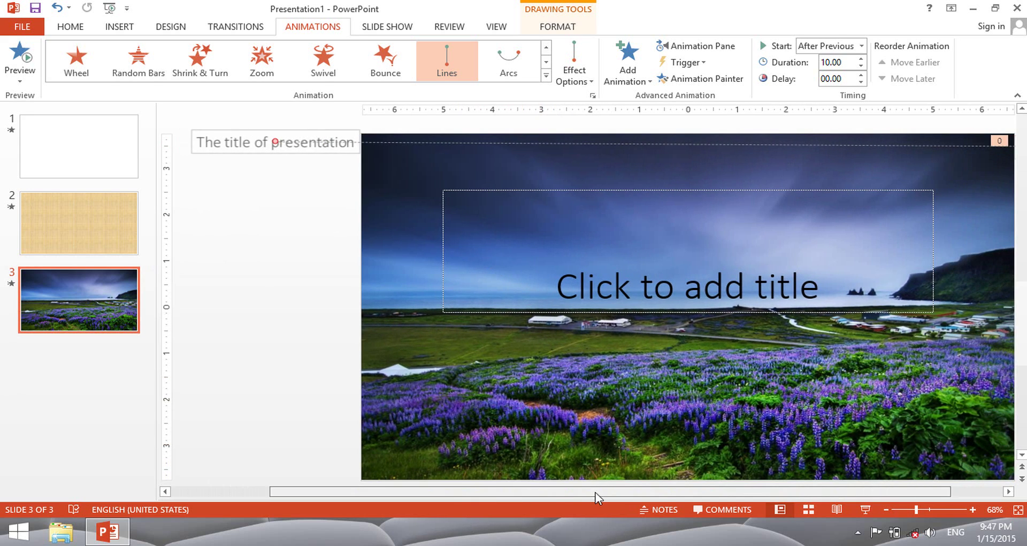
{"action": "left_click_drag", "start_coordinate": [598, 498], "coordinate": [652, 498]}
{"action": "left_click", "coordinate": [871, 138]}
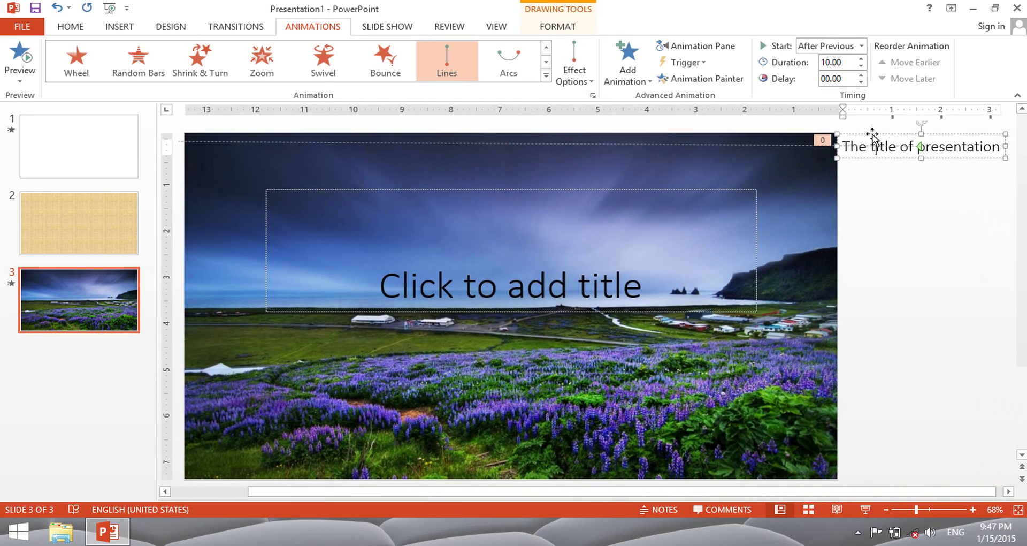
Copy the animated title box and paste it onto slide 2.
{"action": "right_click", "coordinate": [872, 135]}
{"action": "left_click", "coordinate": [894, 178]}
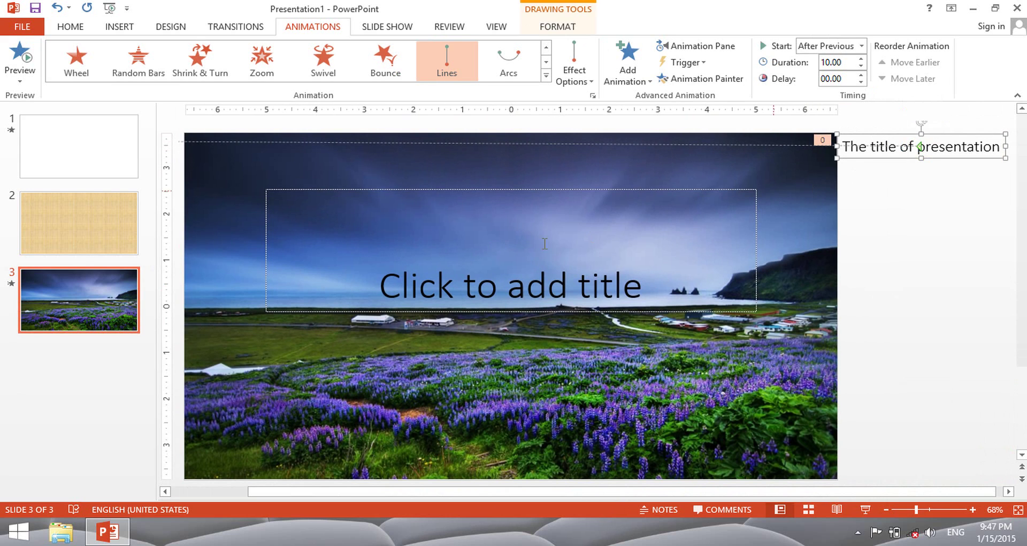
{"action": "left_click", "coordinate": [118, 231]}
{"action": "right_click", "coordinate": [762, 182]}
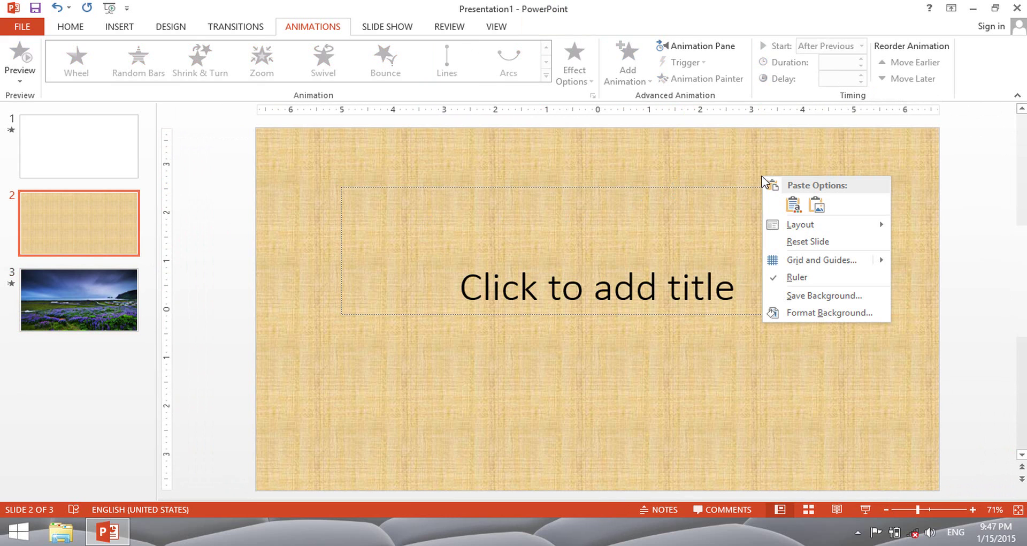
{"action": "left_click", "coordinate": [798, 205]}
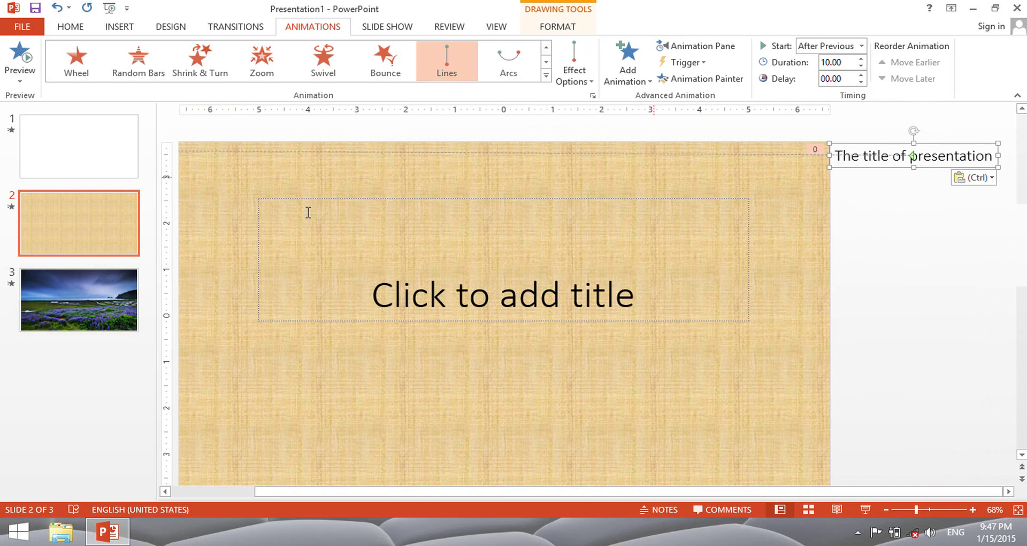
Paste the title box onto slide 1 and open its Down effect options.
{"action": "left_click", "coordinate": [97, 160]}
{"action": "right_click", "coordinate": [878, 184]}
{"action": "left_click", "coordinate": [907, 209]}
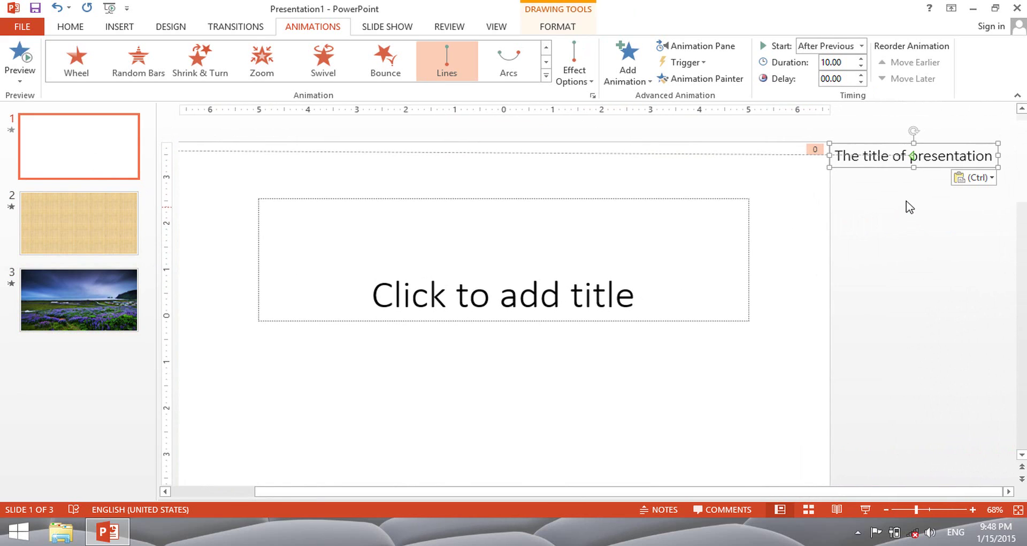
{"action": "left_click", "coordinate": [866, 266]}
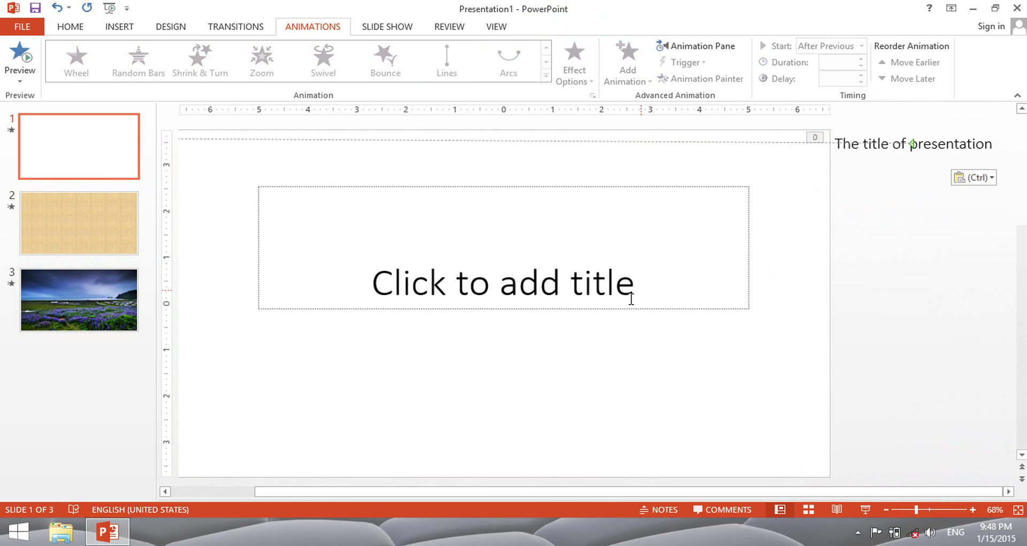
{"action": "left_click", "coordinate": [884, 138]}
{"action": "left_click", "coordinate": [593, 95]}
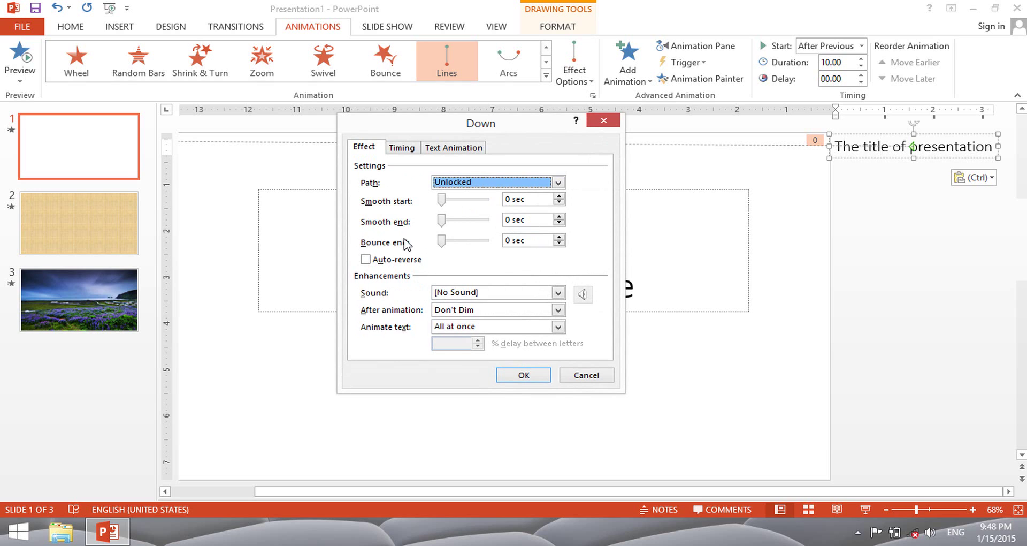
Show the Timing tab of the Down effect options for the title's repeat setting.
{"action": "left_click", "coordinate": [403, 148]}
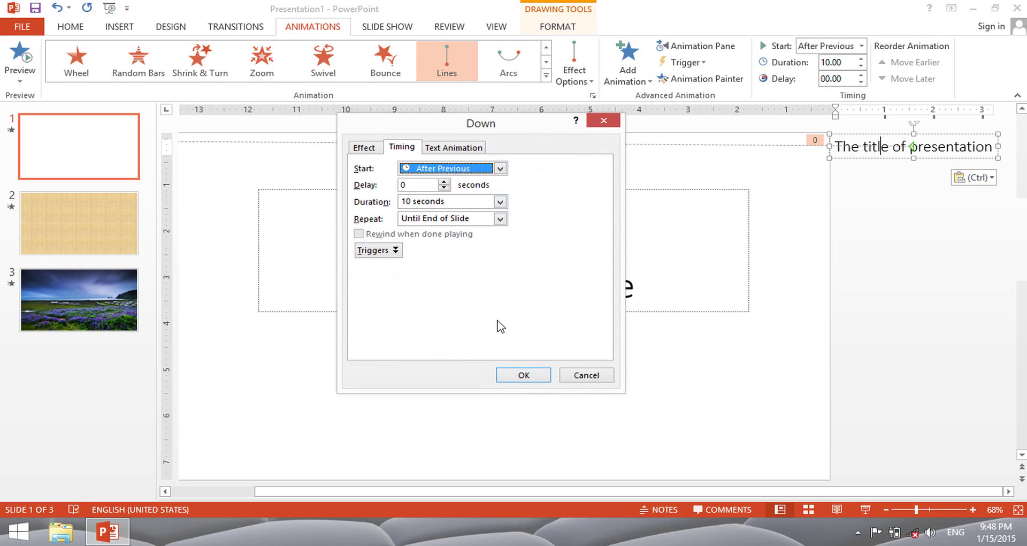
Run the slide show to watch the title glide across the lupine landscape, then exit to editing.
{"action": "left_click", "coordinate": [866, 511]}
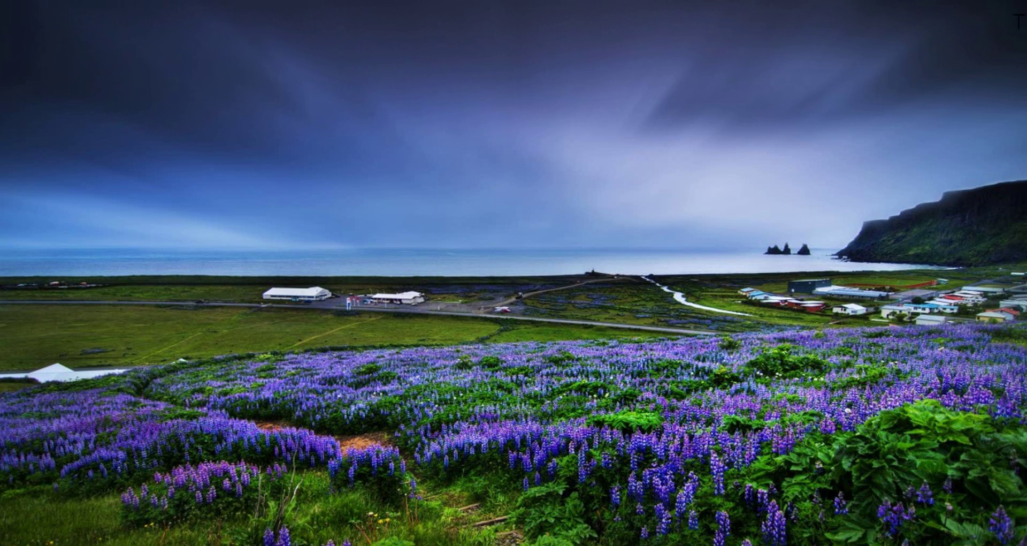
{"action": "key", "text": "Escape"}
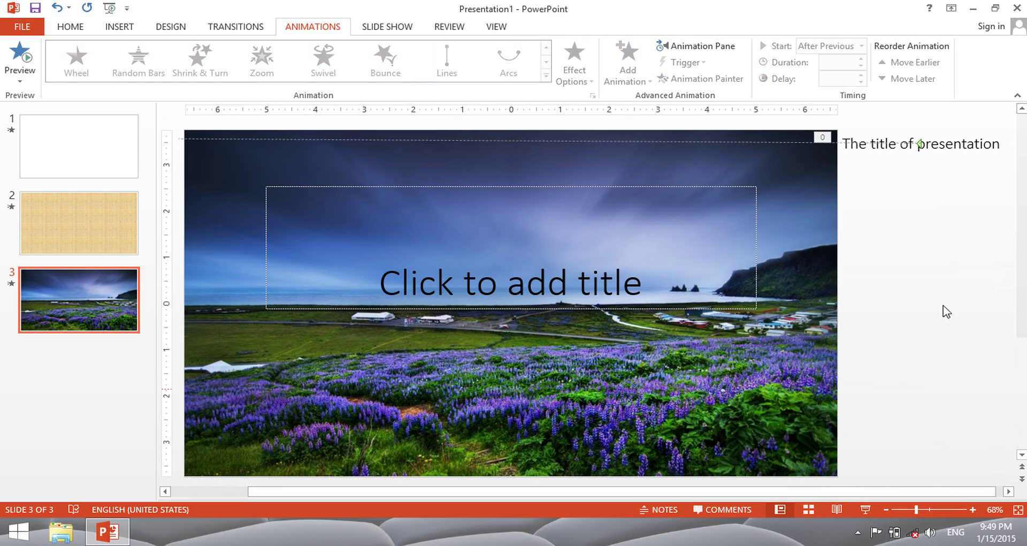